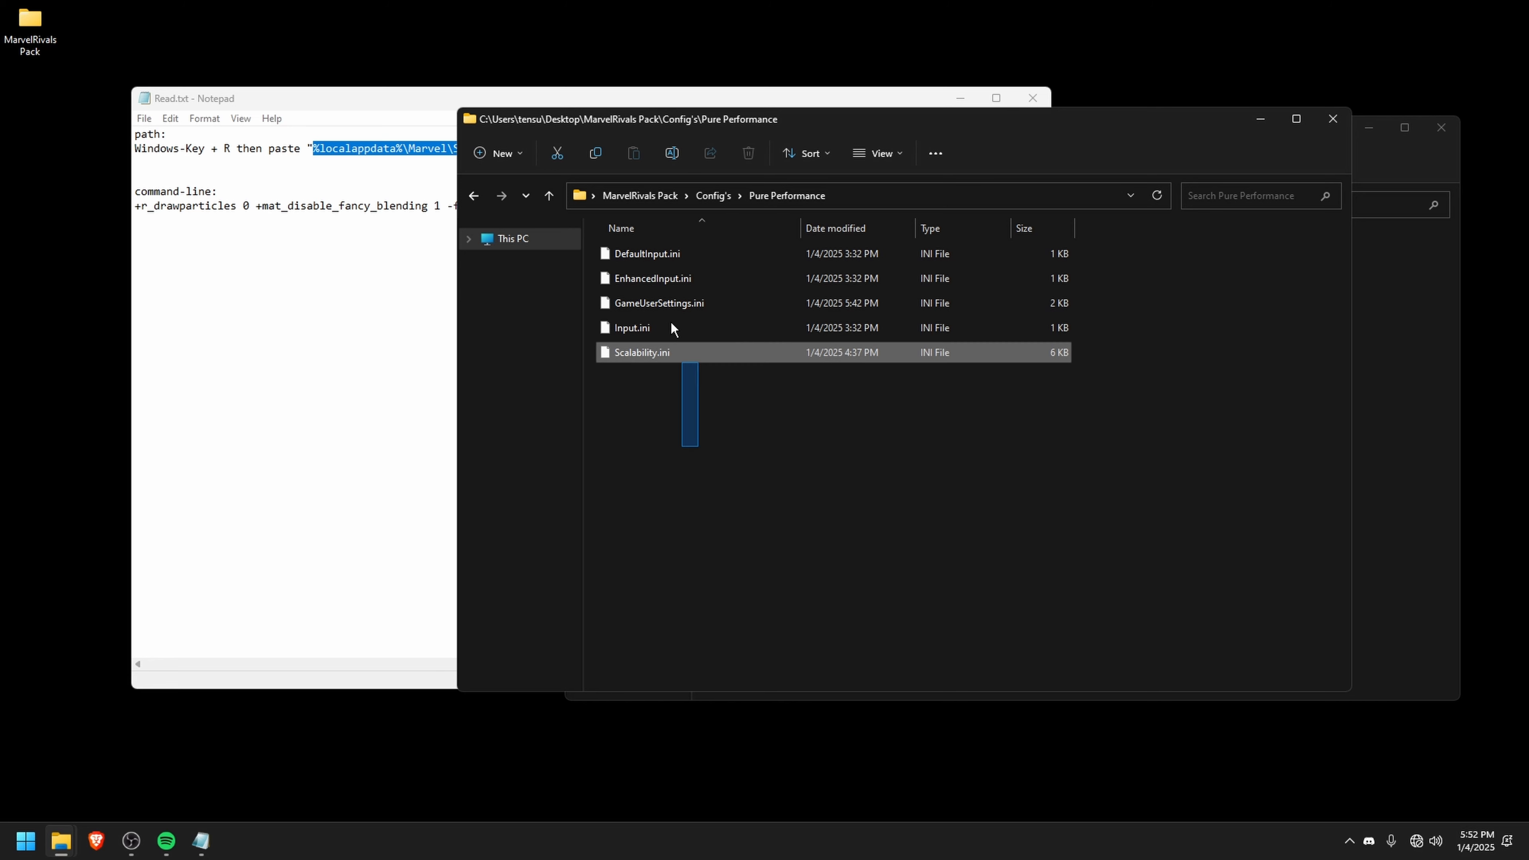
- Copy the five .ini files from the Pure Performance folder into the game's empty Marvel\Saved\Config\Windows folder
right_click(631, 294)
click(694, 461)
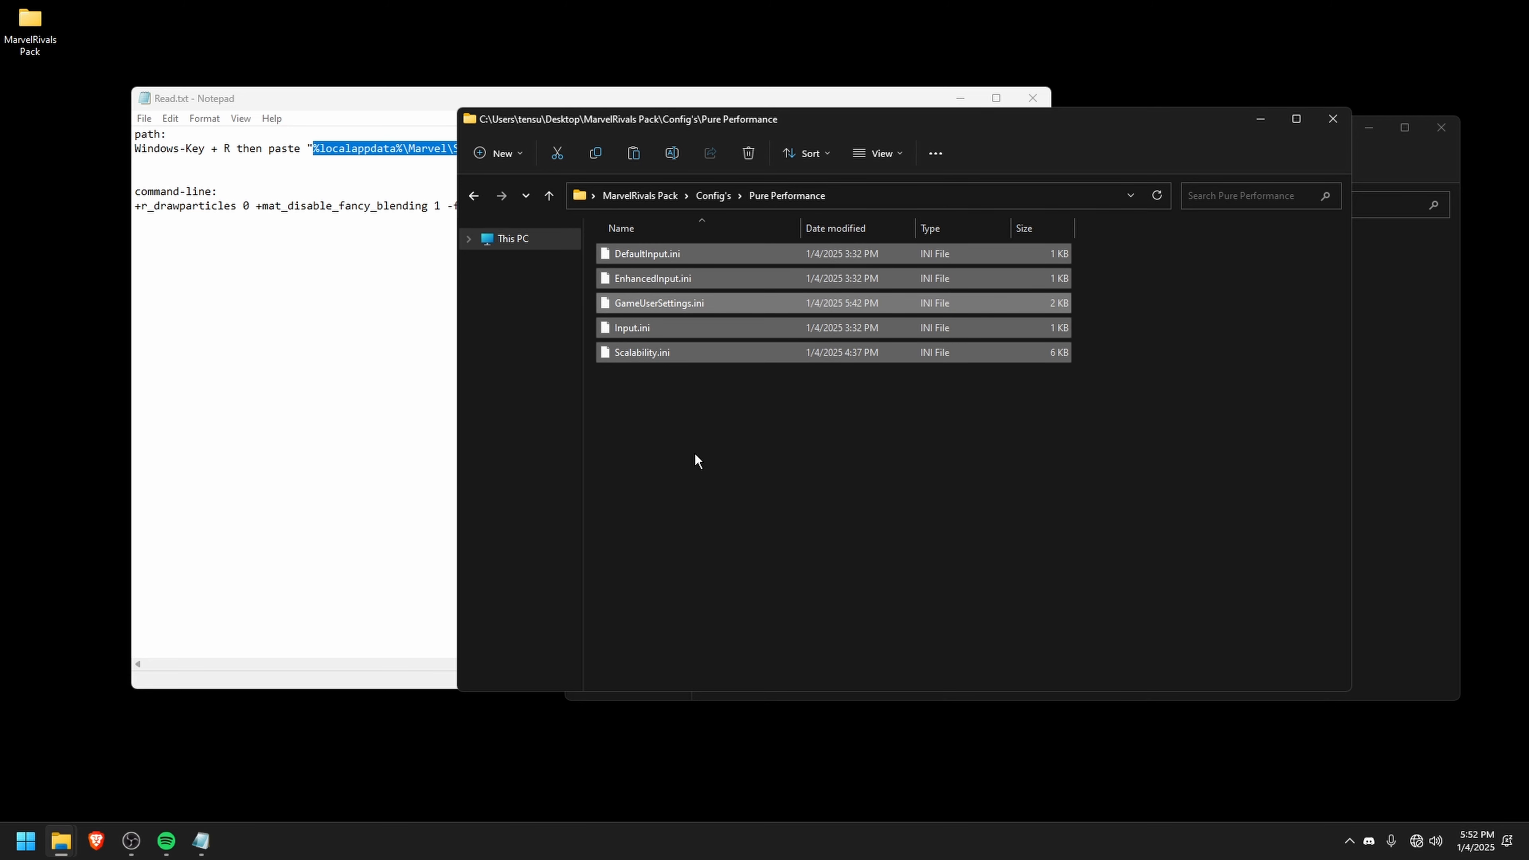
click(1407, 429)
right_click(793, 348)
click(903, 459)
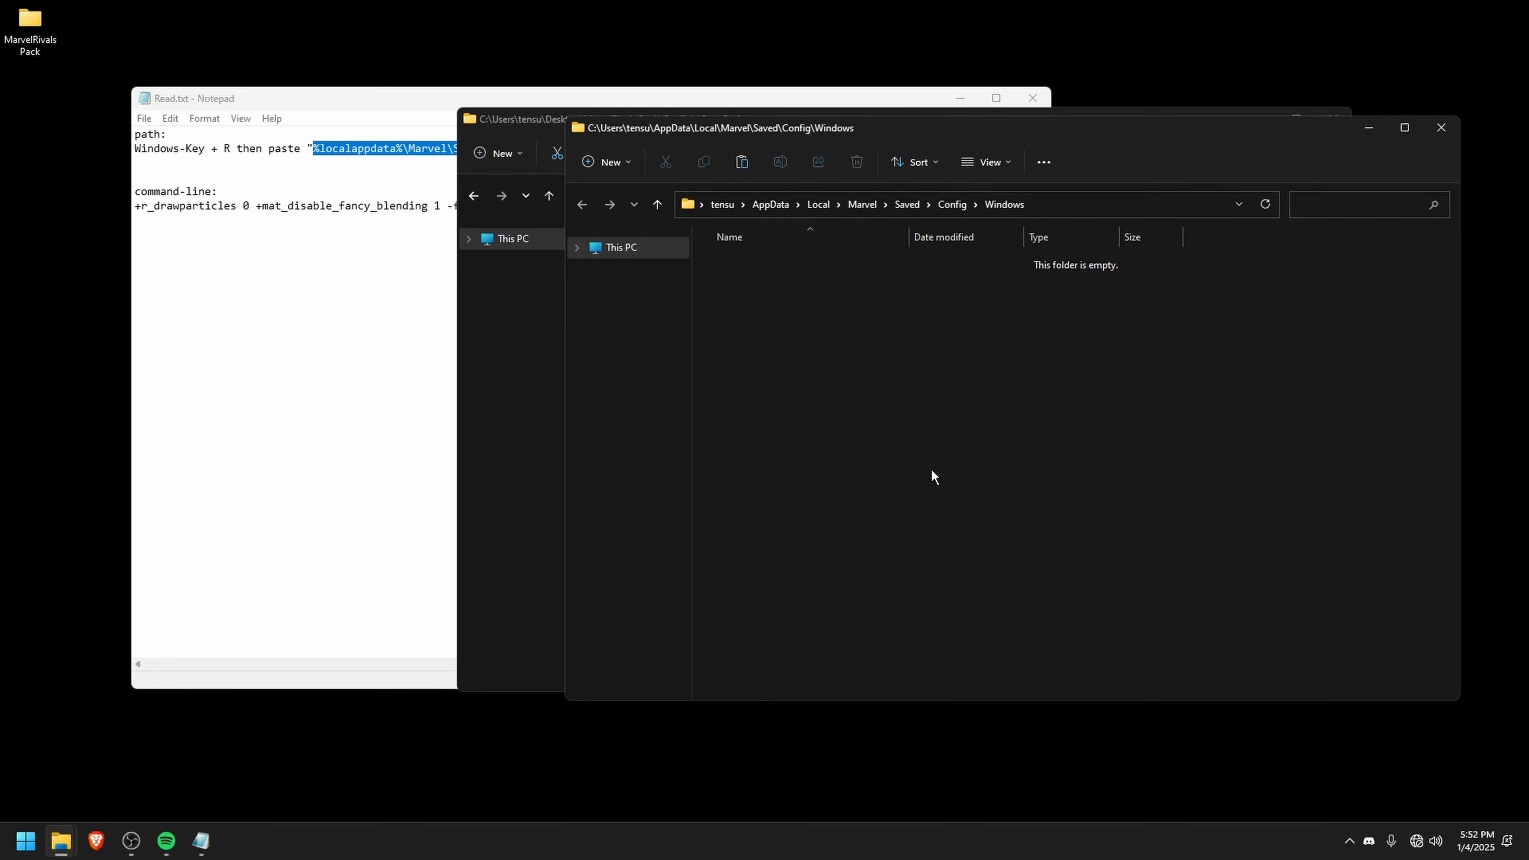
click(1193, 452)
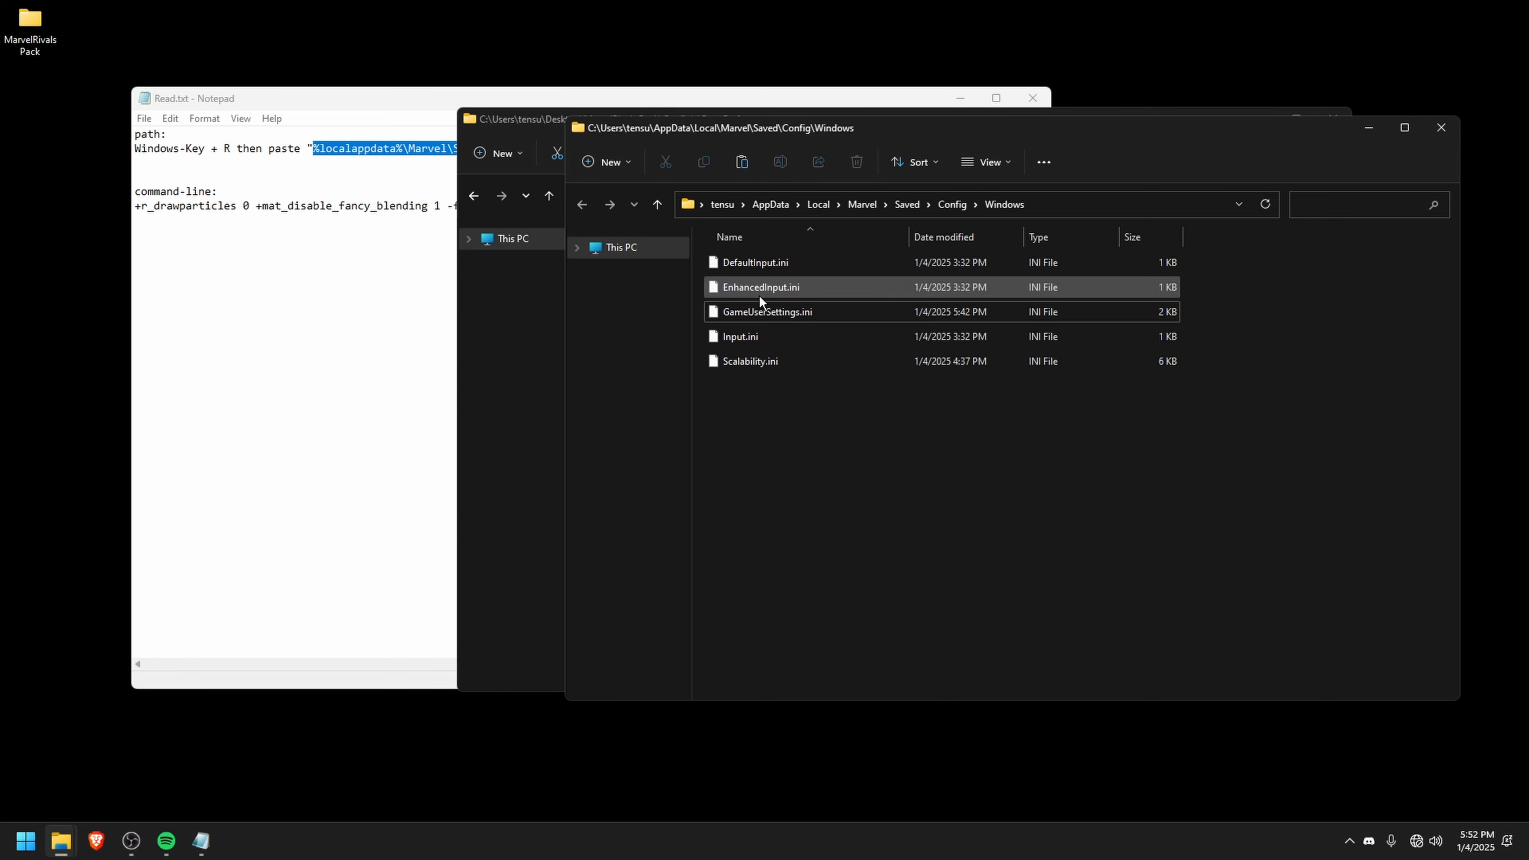
- Open the pasted GameUserSettings.ini in Notepad to view its contents, and close it again
click(739, 316)
right_click(738, 314)
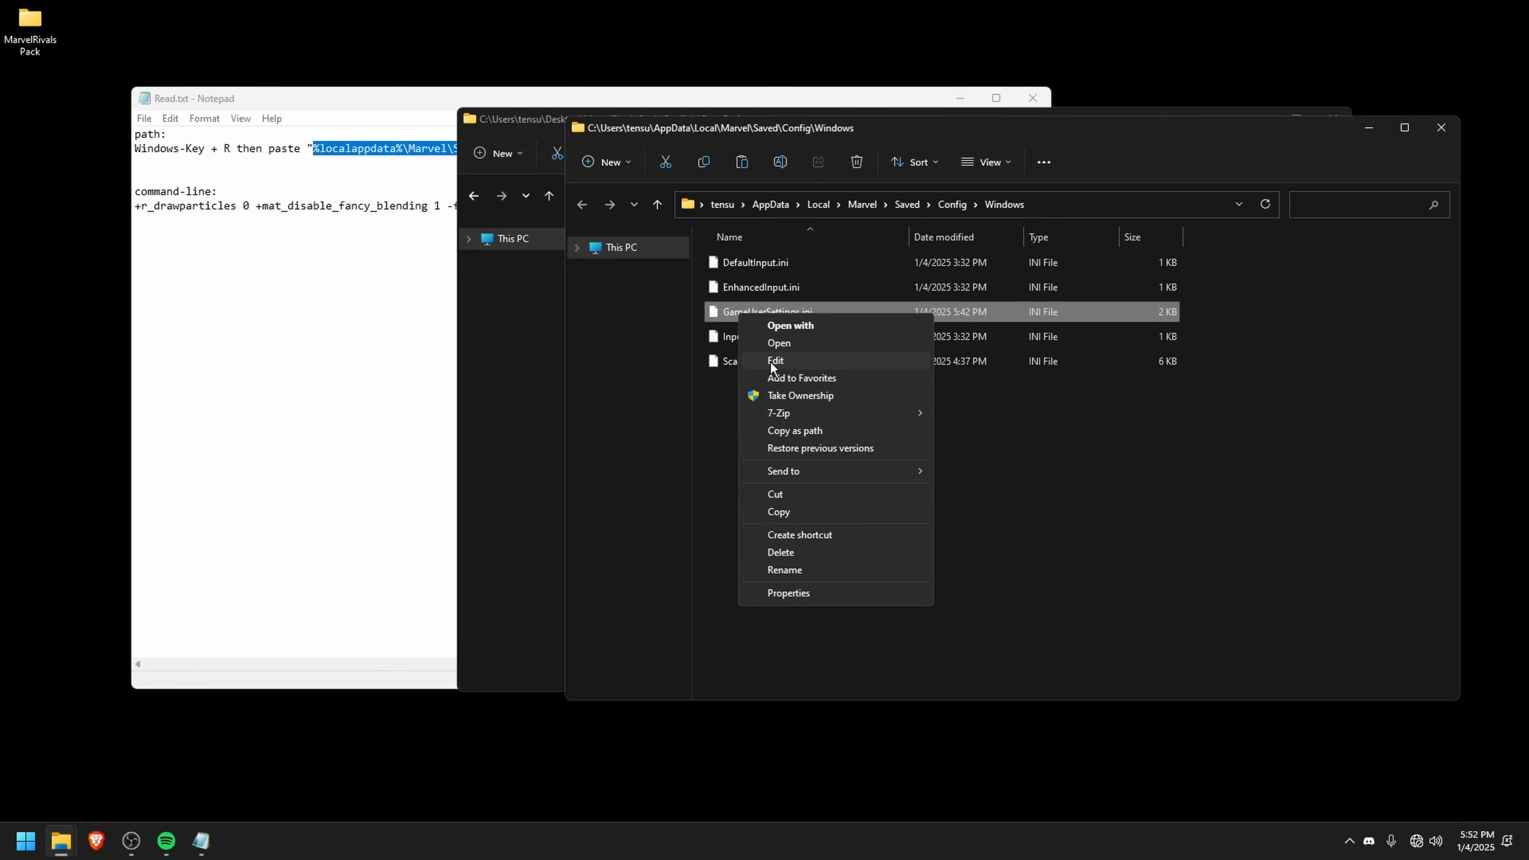
click(771, 361)
drag(480, 99, 556, 128)
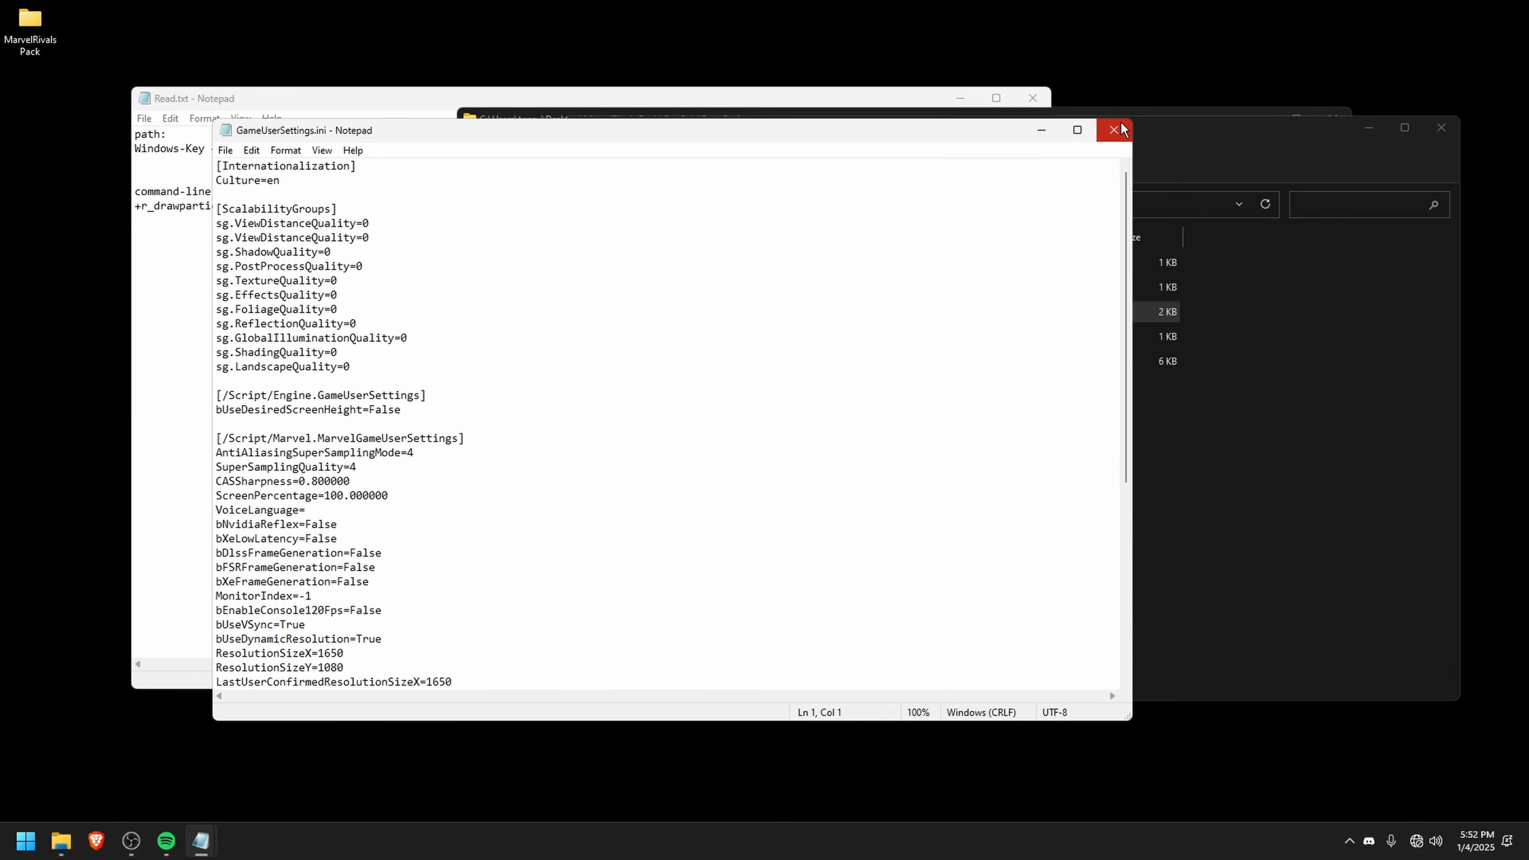
click(1116, 129)
- Clear the Read-only attribute in the properties of GameUserSettings.ini and apply the change
drag(826, 441, 747, 241)
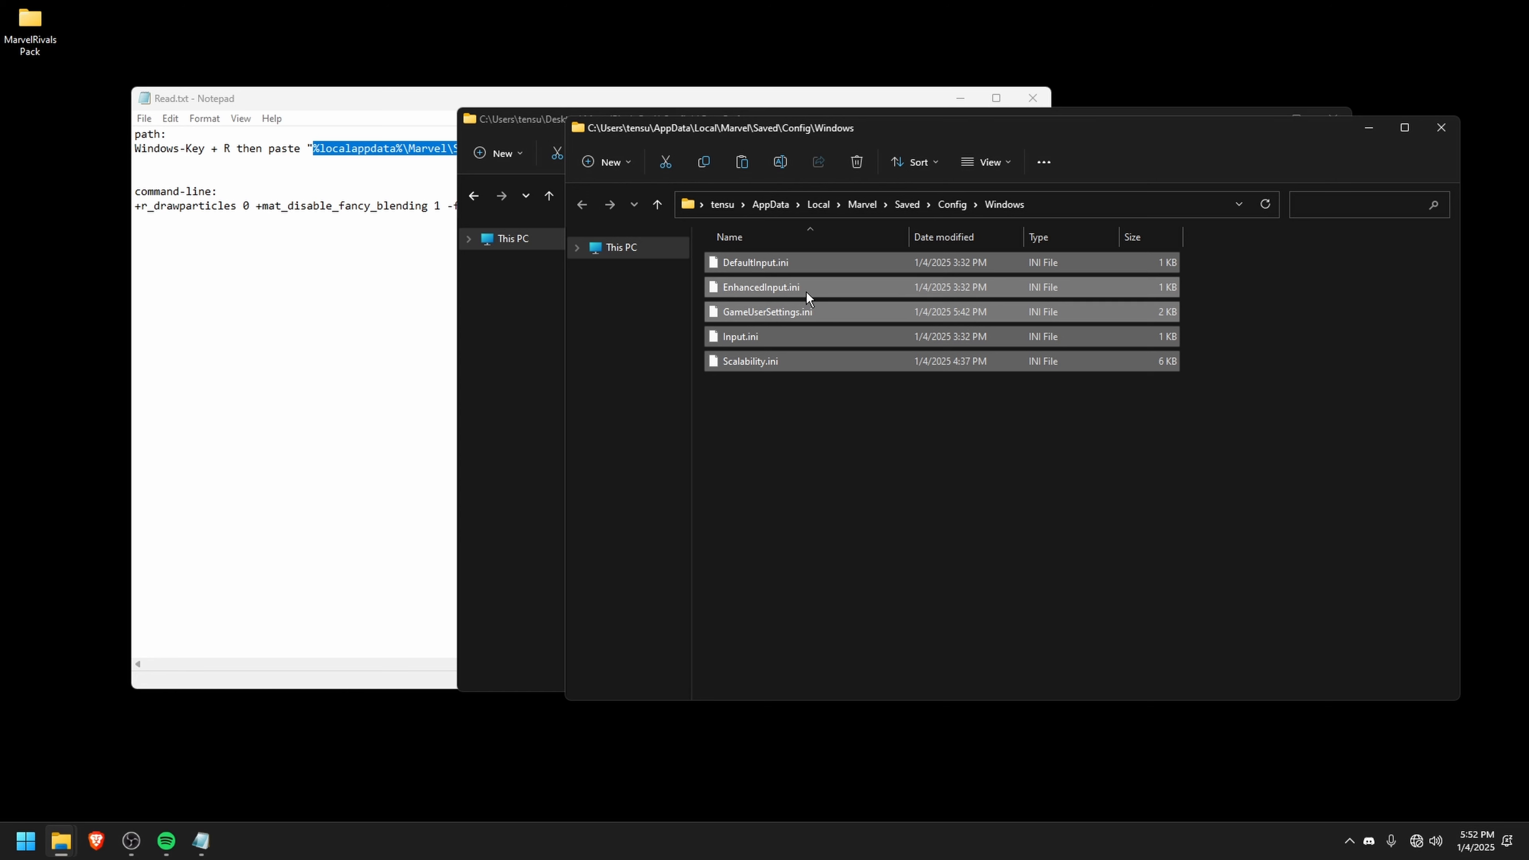
click(738, 313)
right_click(738, 314)
click(783, 586)
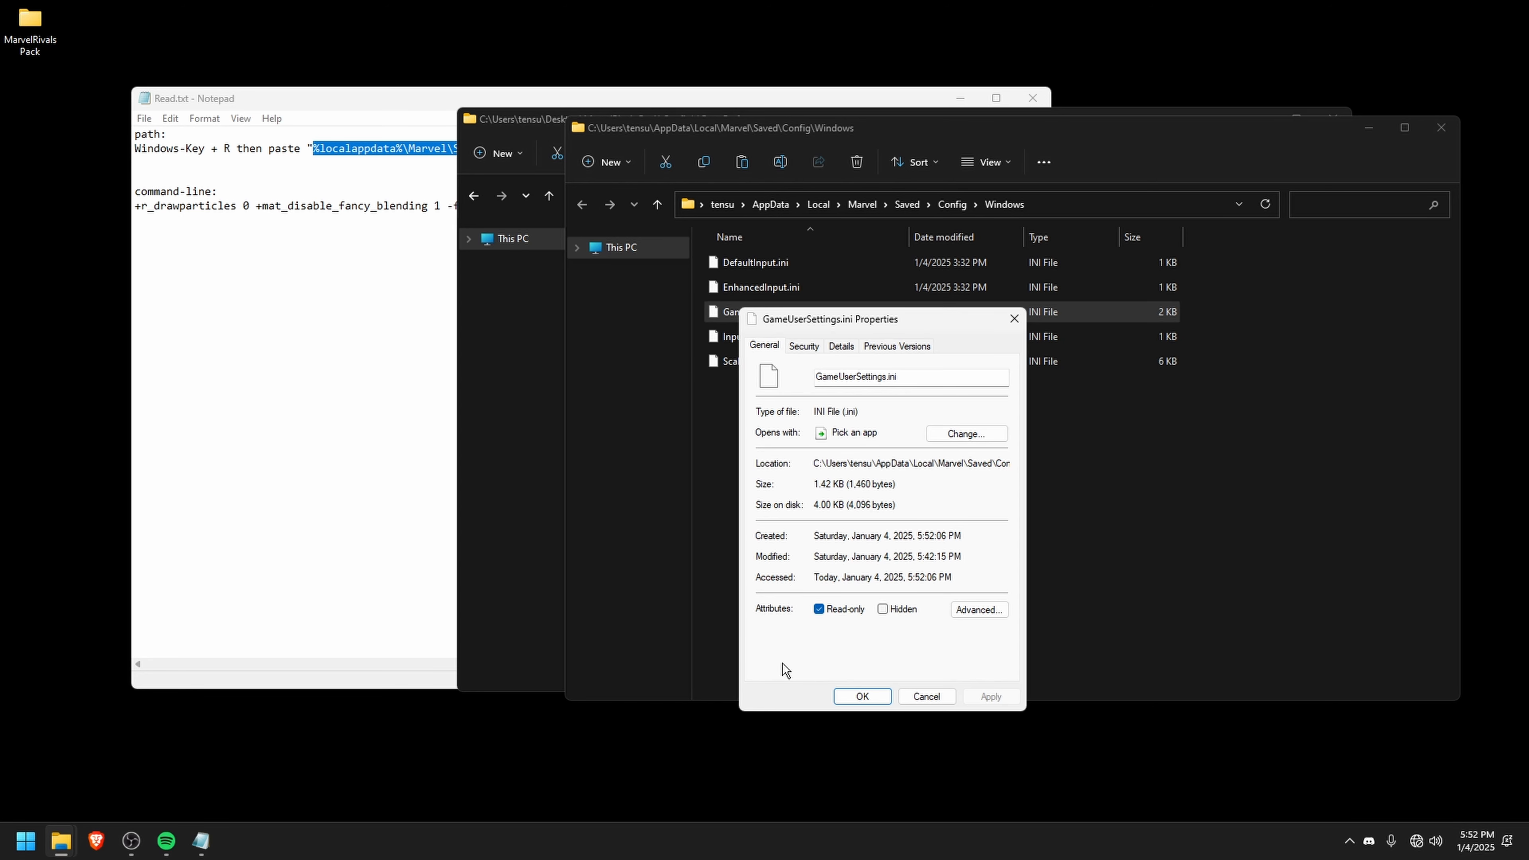
click(833, 610)
click(862, 696)
- Reopen GameUserSettings.ini in Notepad and examine its resolution entries, highlighting the LastUserConfirmedResolutionSizeX value
drag(926, 600, 732, 308)
right_click(732, 309)
click(751, 355)
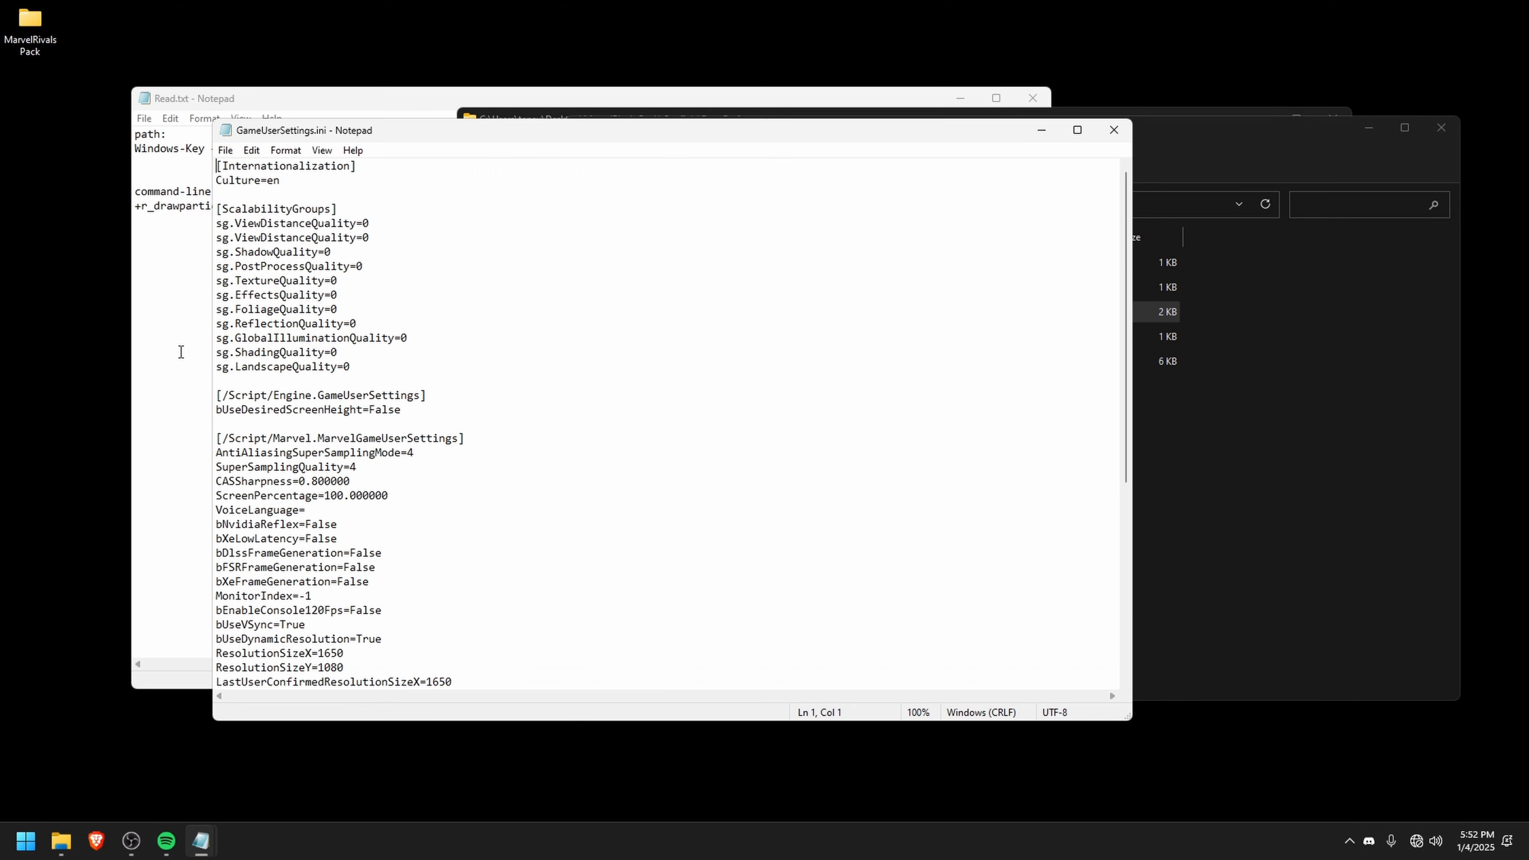
scroll(554, 265, down, 6)
scroll(433, 463, down, 1)
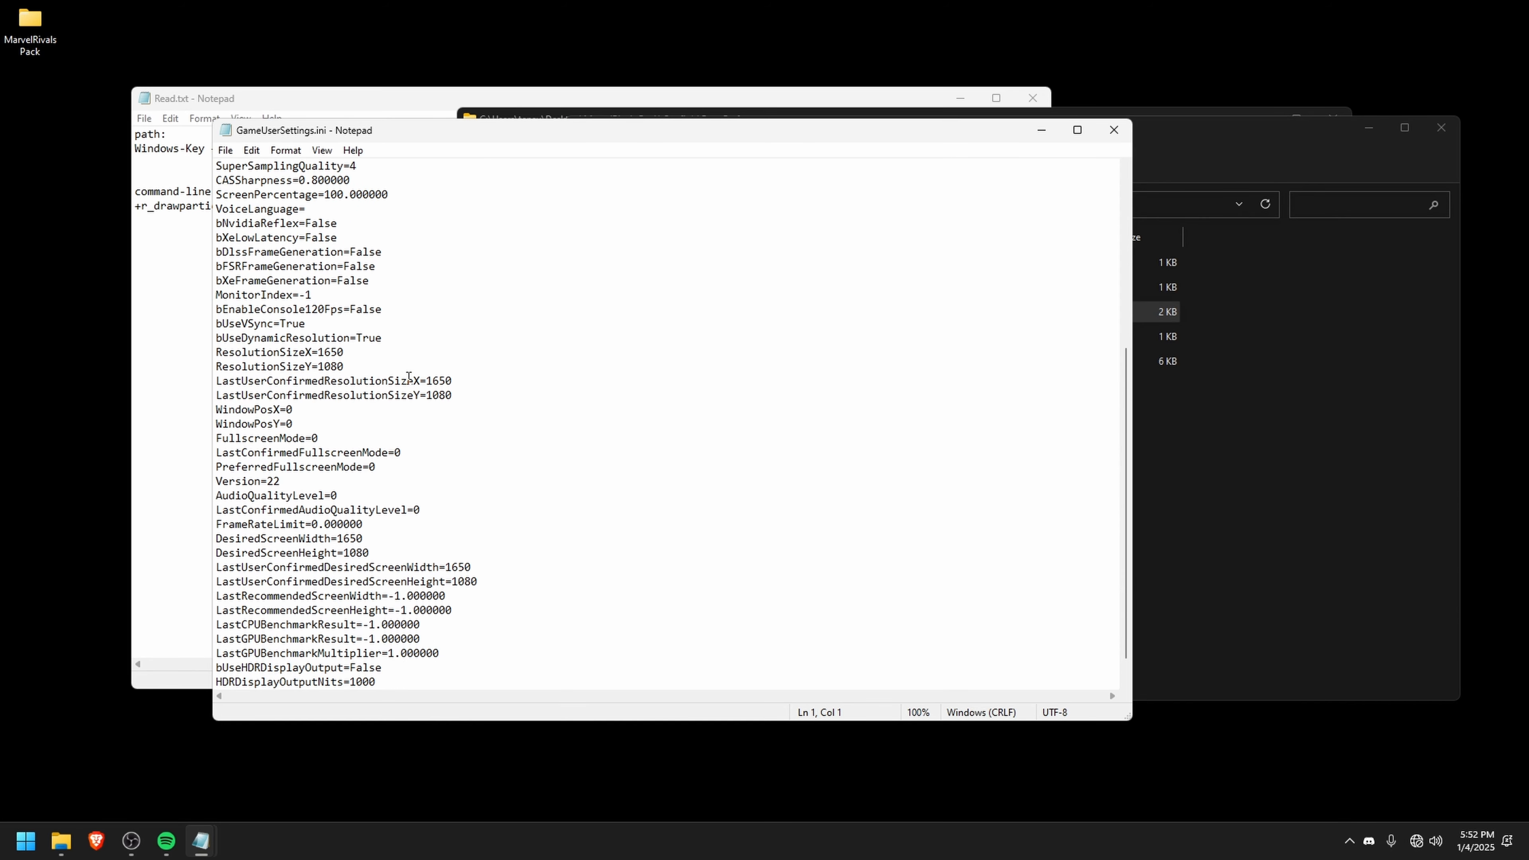
scroll(498, 421, down, 1)
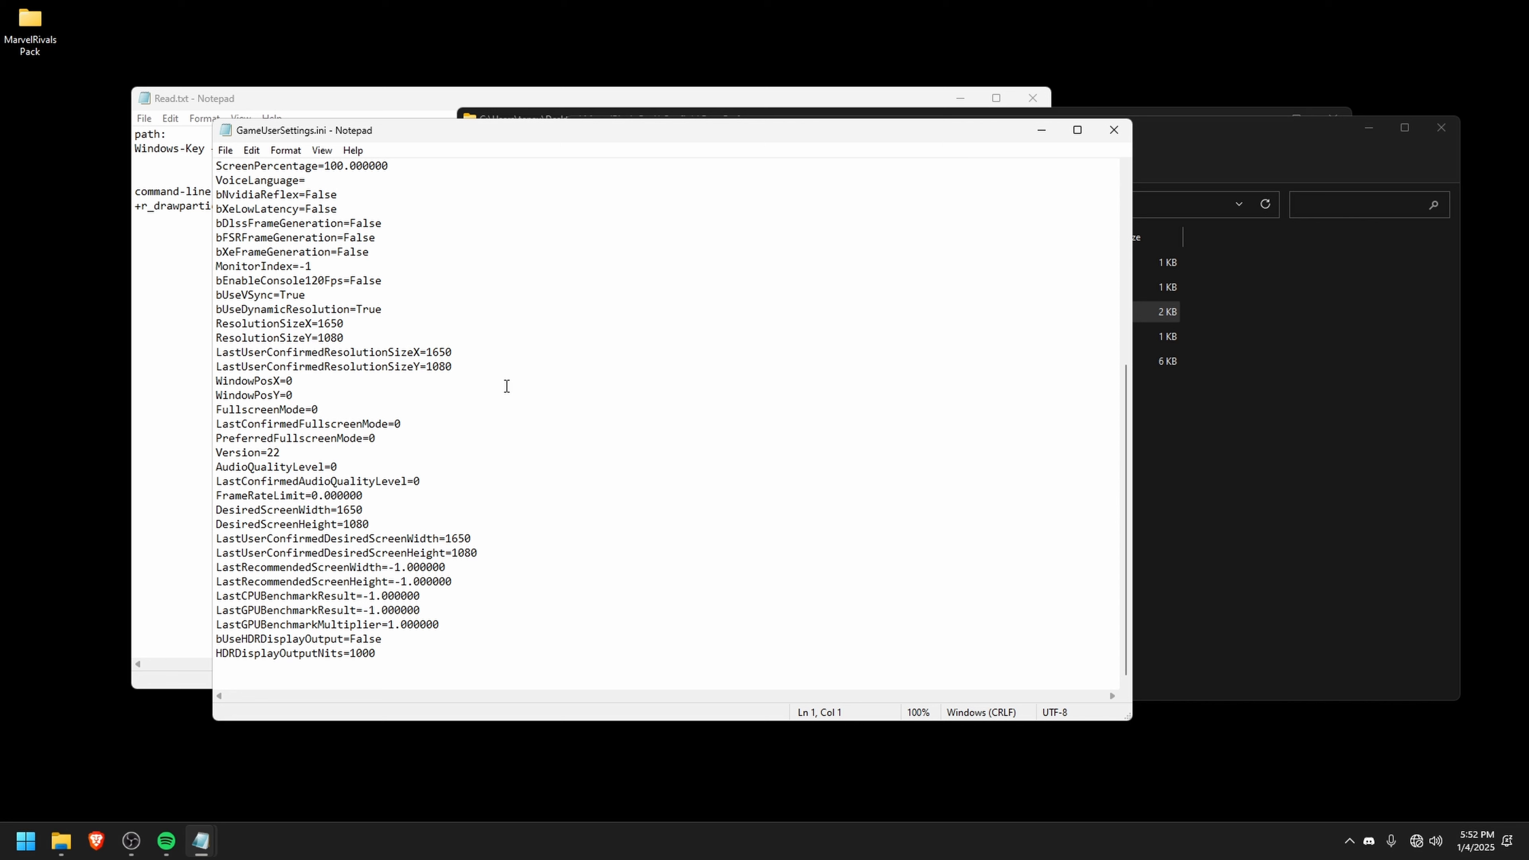
mouse_move(453, 353)
mouse_down()
mouse_move(428, 354)
mouse_move(429, 372)
mouse_move(426, 353)
mouse_up()
drag(454, 132, 598, 132)
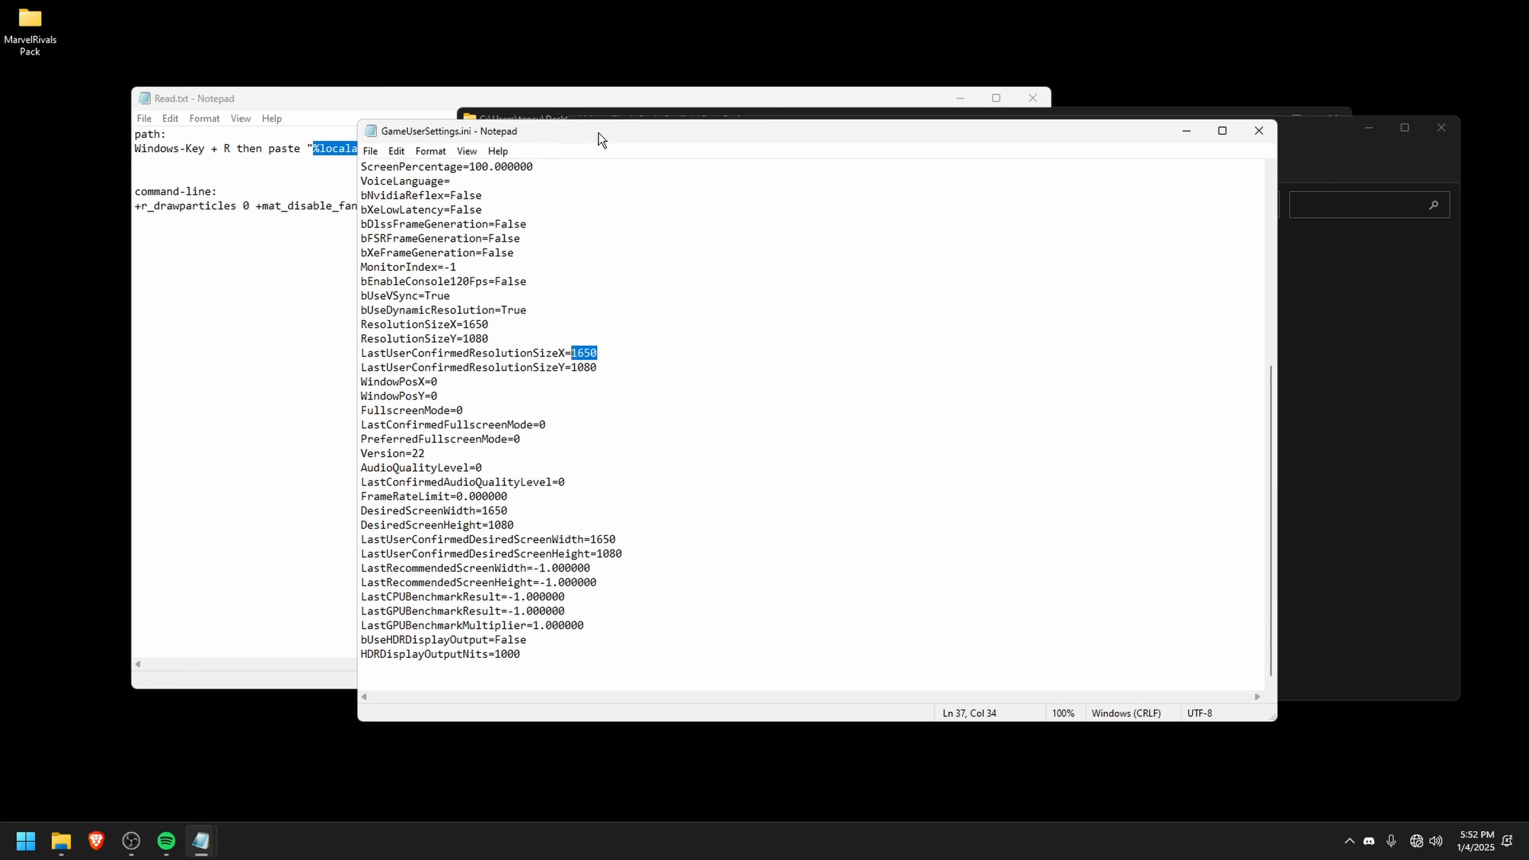
drag(572, 132, 599, 130)
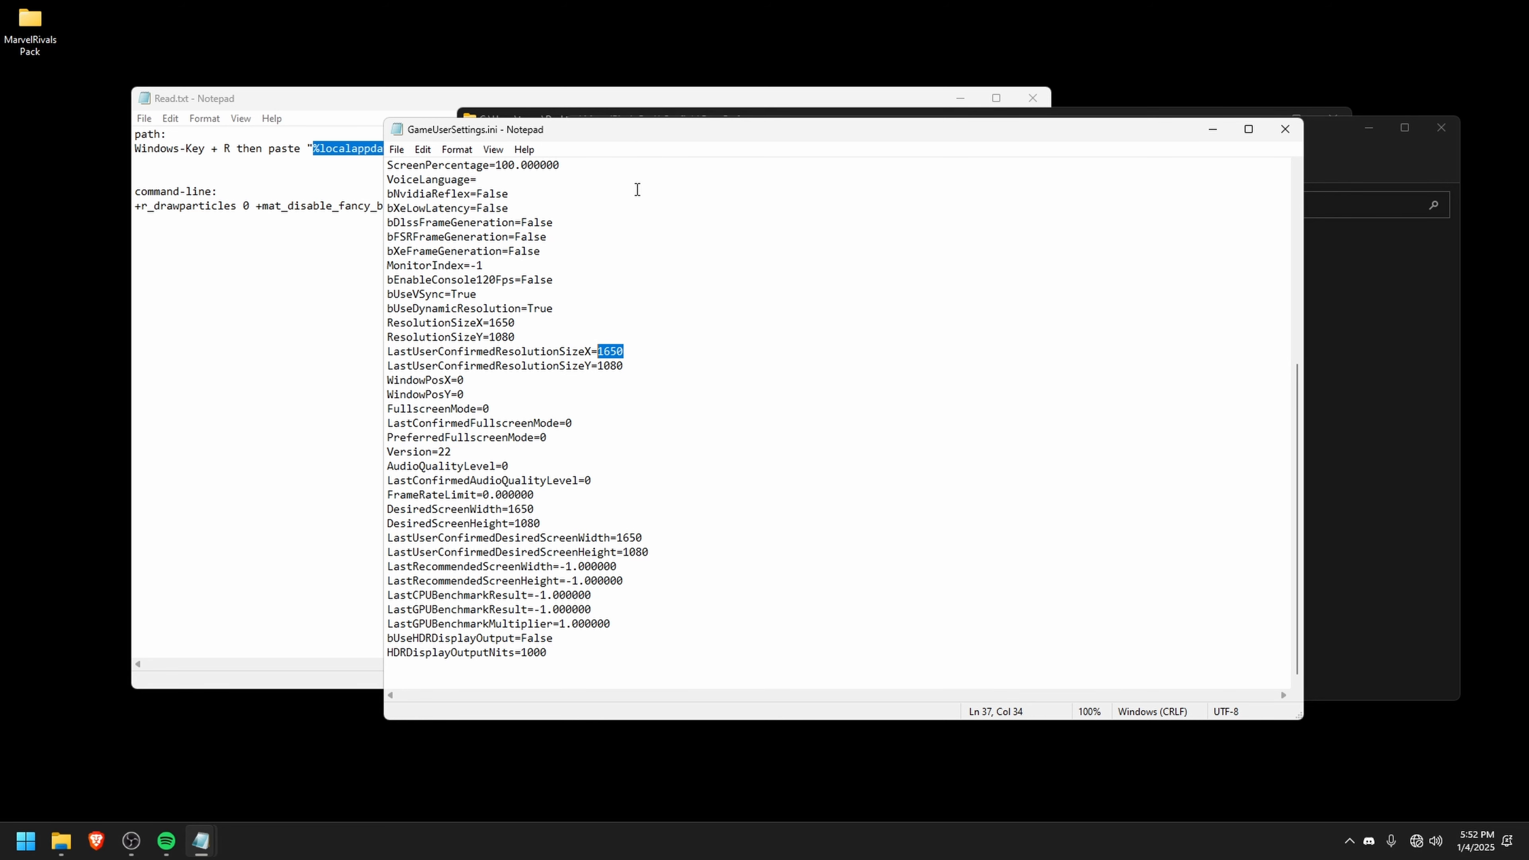
drag(594, 130, 772, 137)
click(995, 271)
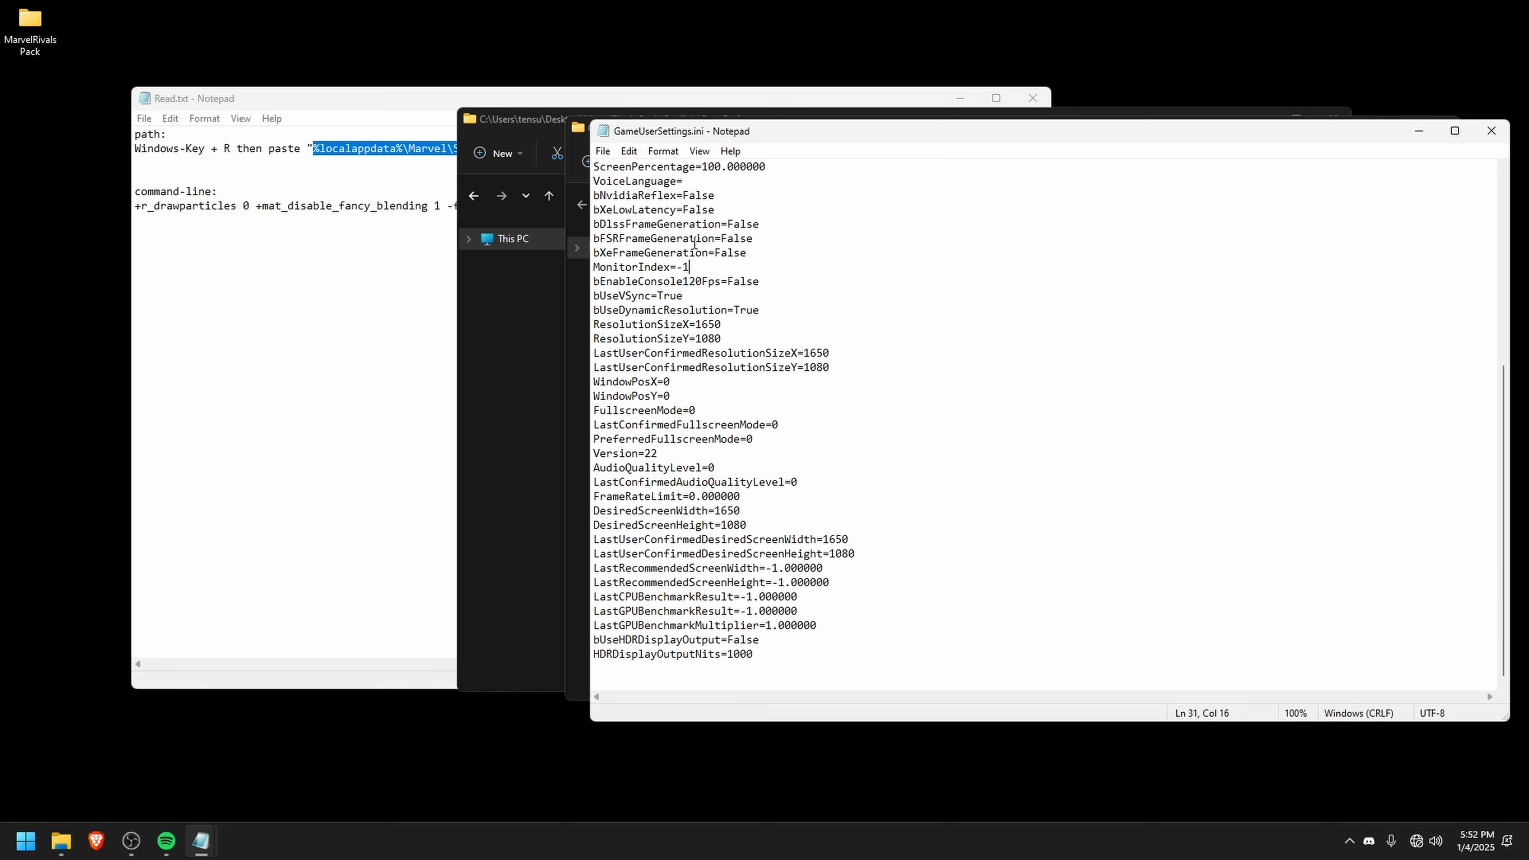
- Highlight the three frame generation lines, bDlssFrameGeneration, bFSRFrameGeneration and bXeFrameGeneration, together in GameUserSettings.ini
scroll(694, 244, up, 4)
drag(760, 425, 593, 398)
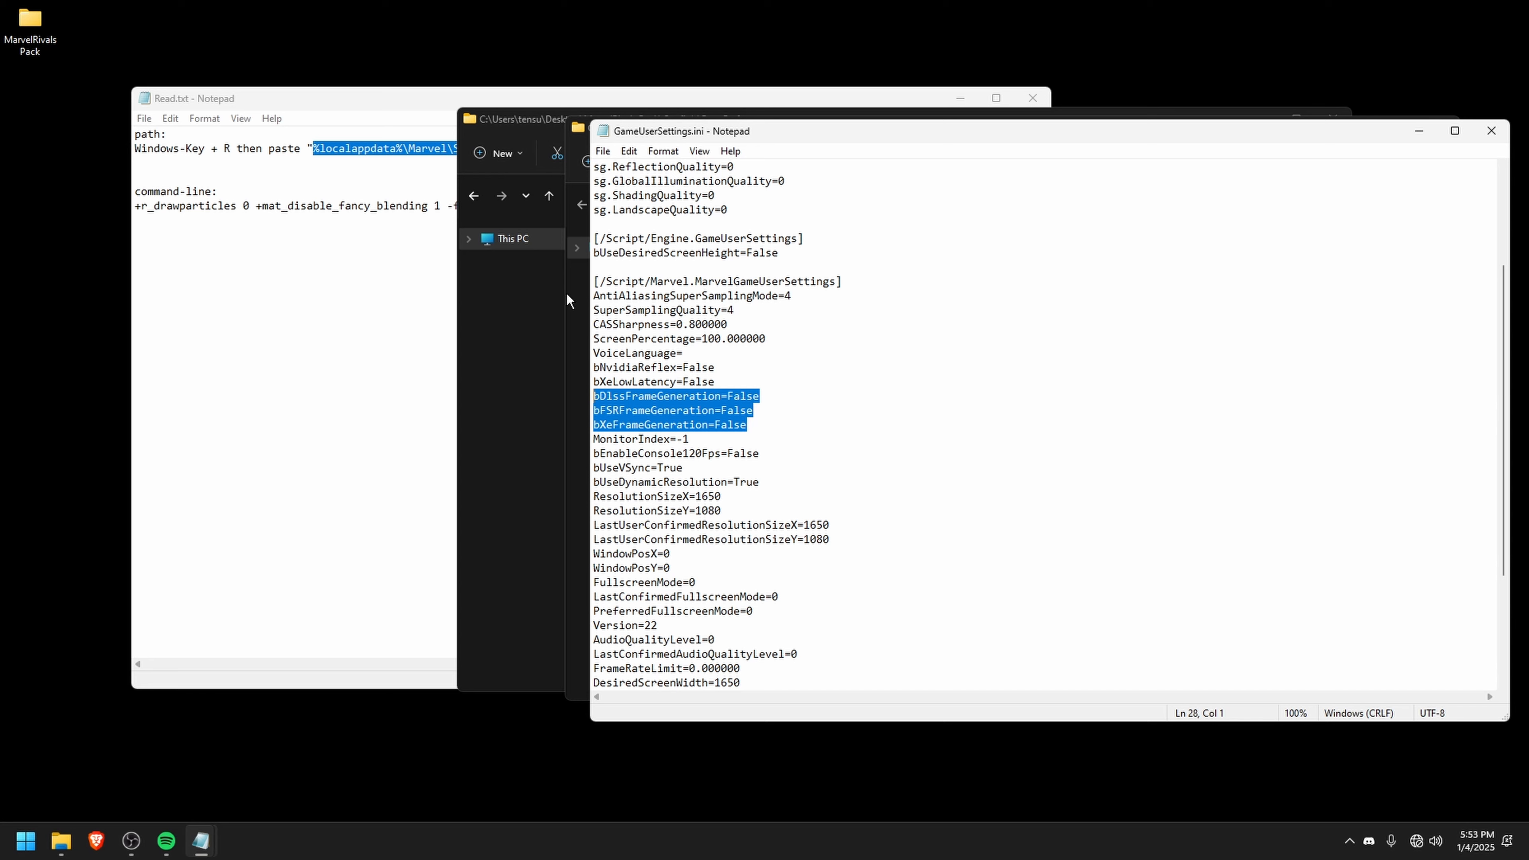
drag(763, 429, 594, 397)
drag(795, 134, 832, 149)
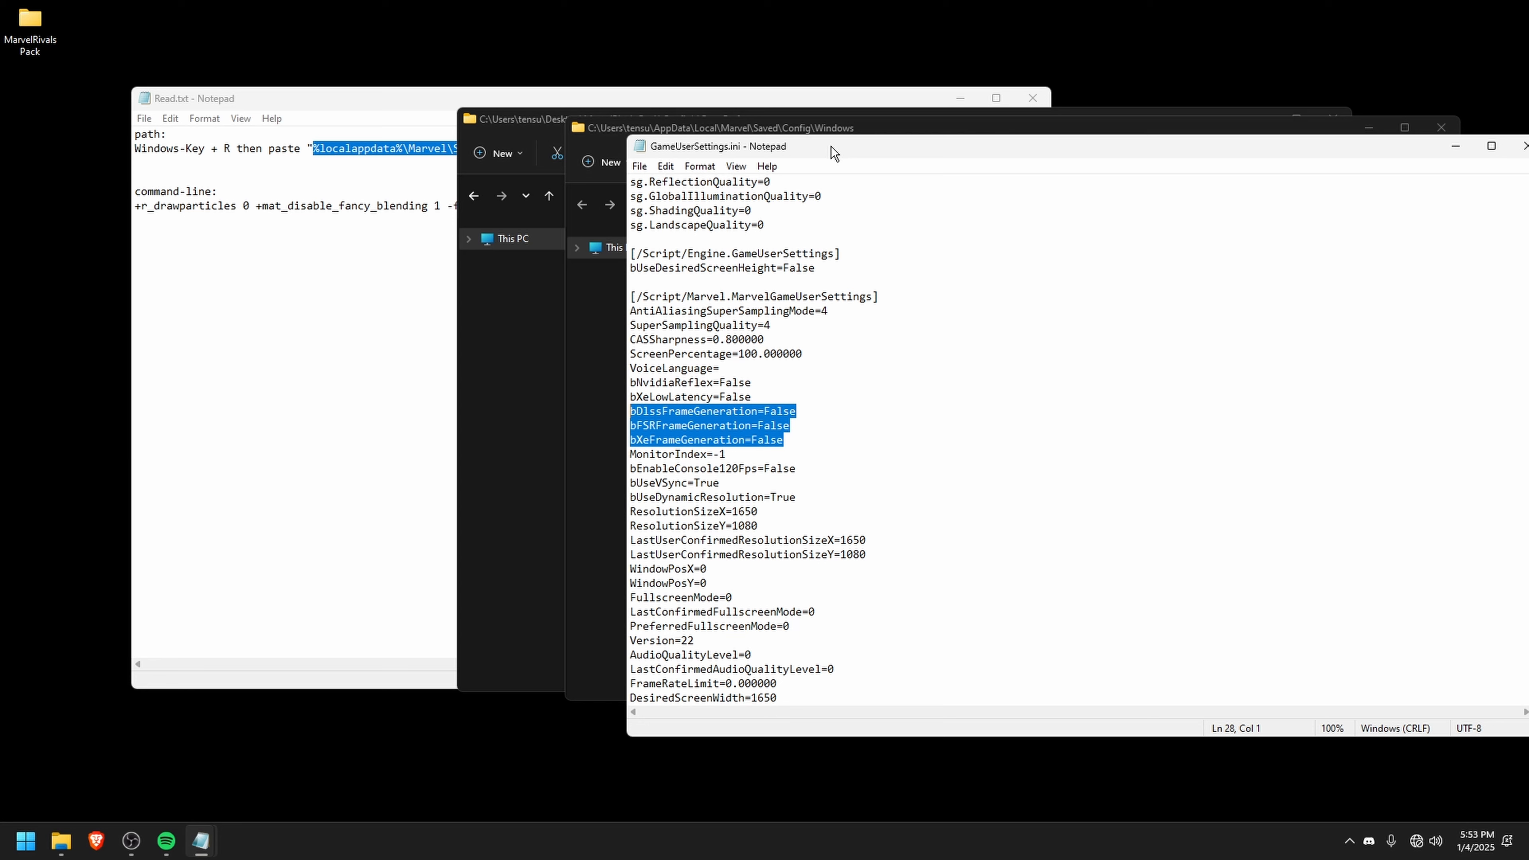
- Review the FSR, DLSS and Xe frame generation lines one at a time by highlighting each of them
click(805, 443)
double_click(779, 425)
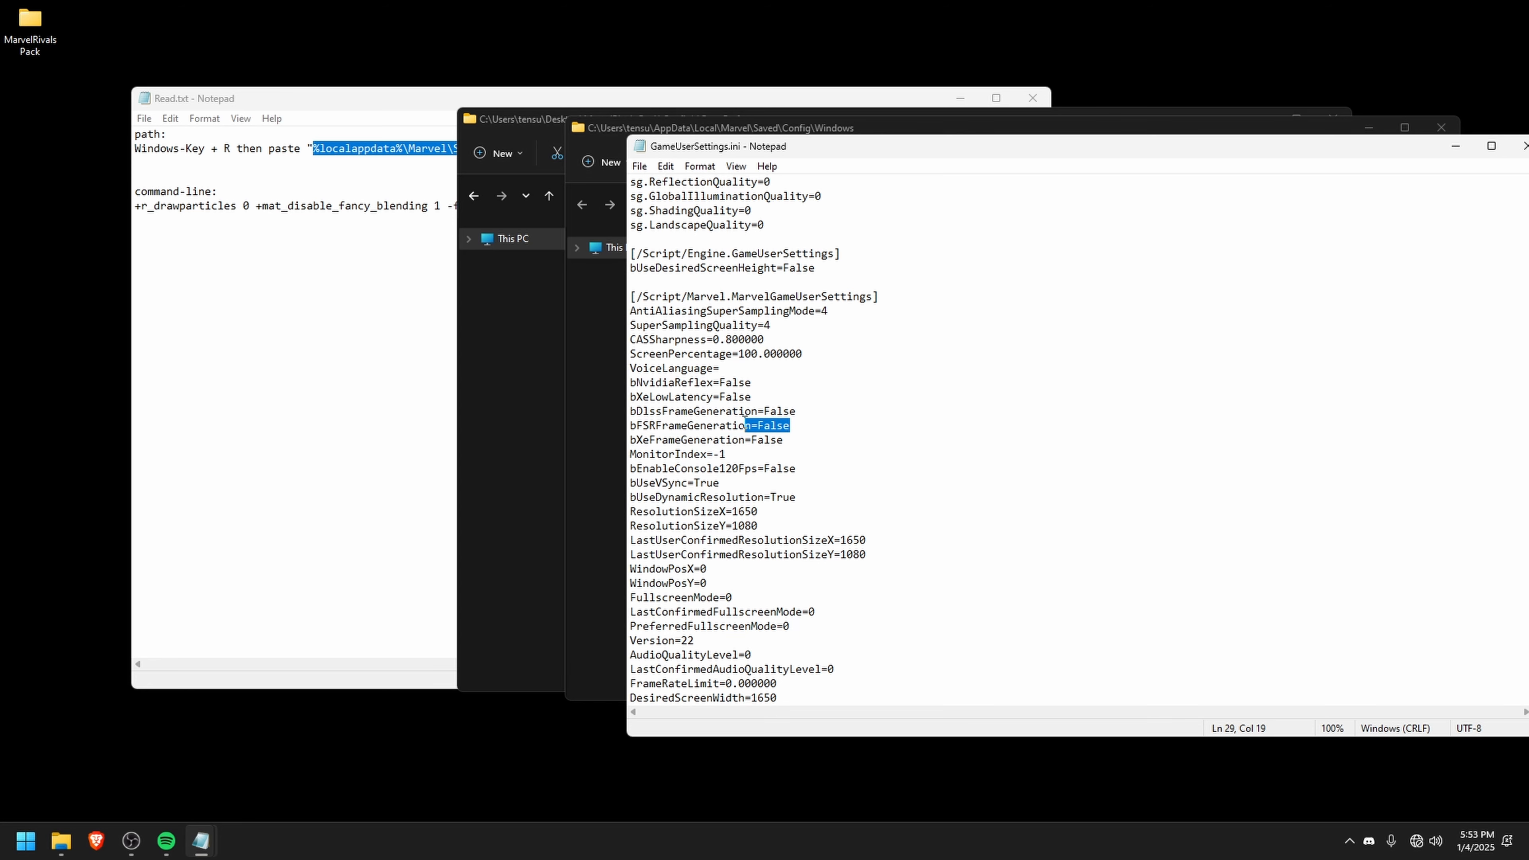
drag(779, 423, 709, 344)
click(847, 341)
drag(789, 425, 628, 427)
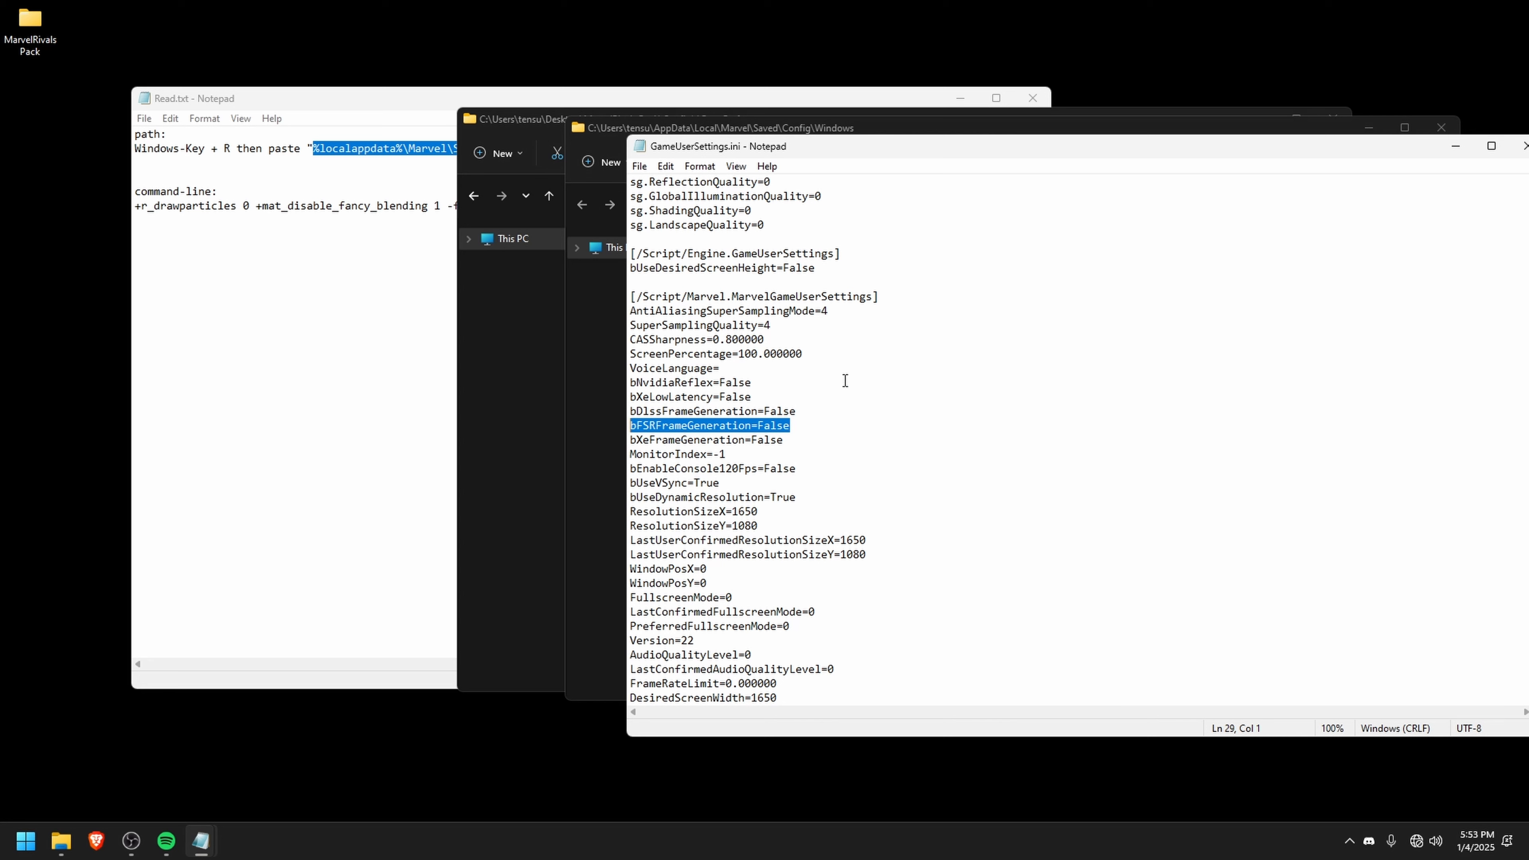
drag(797, 411, 625, 417)
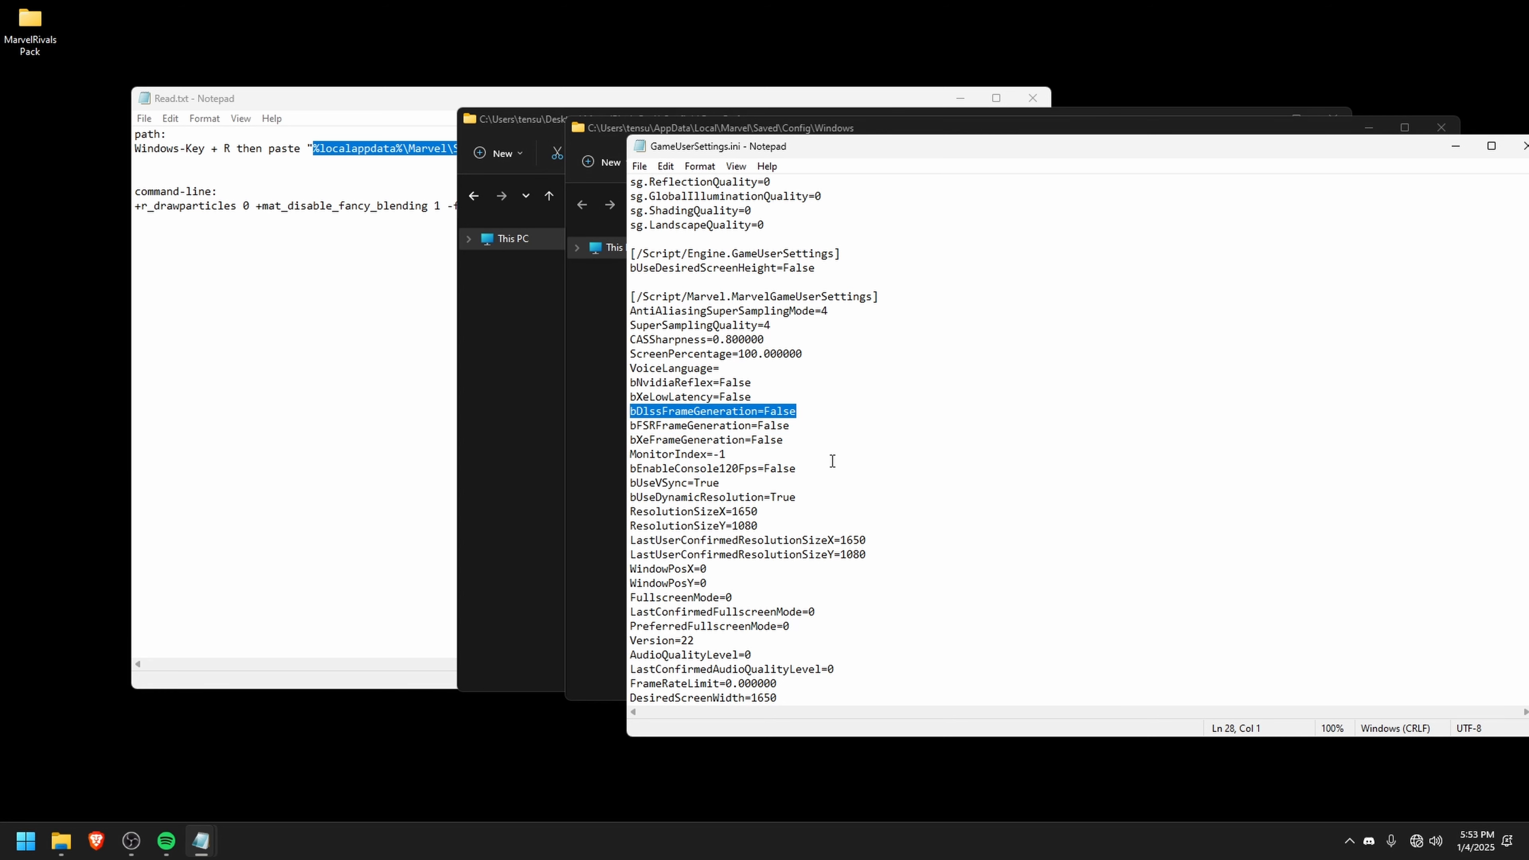
drag(805, 440, 628, 442)
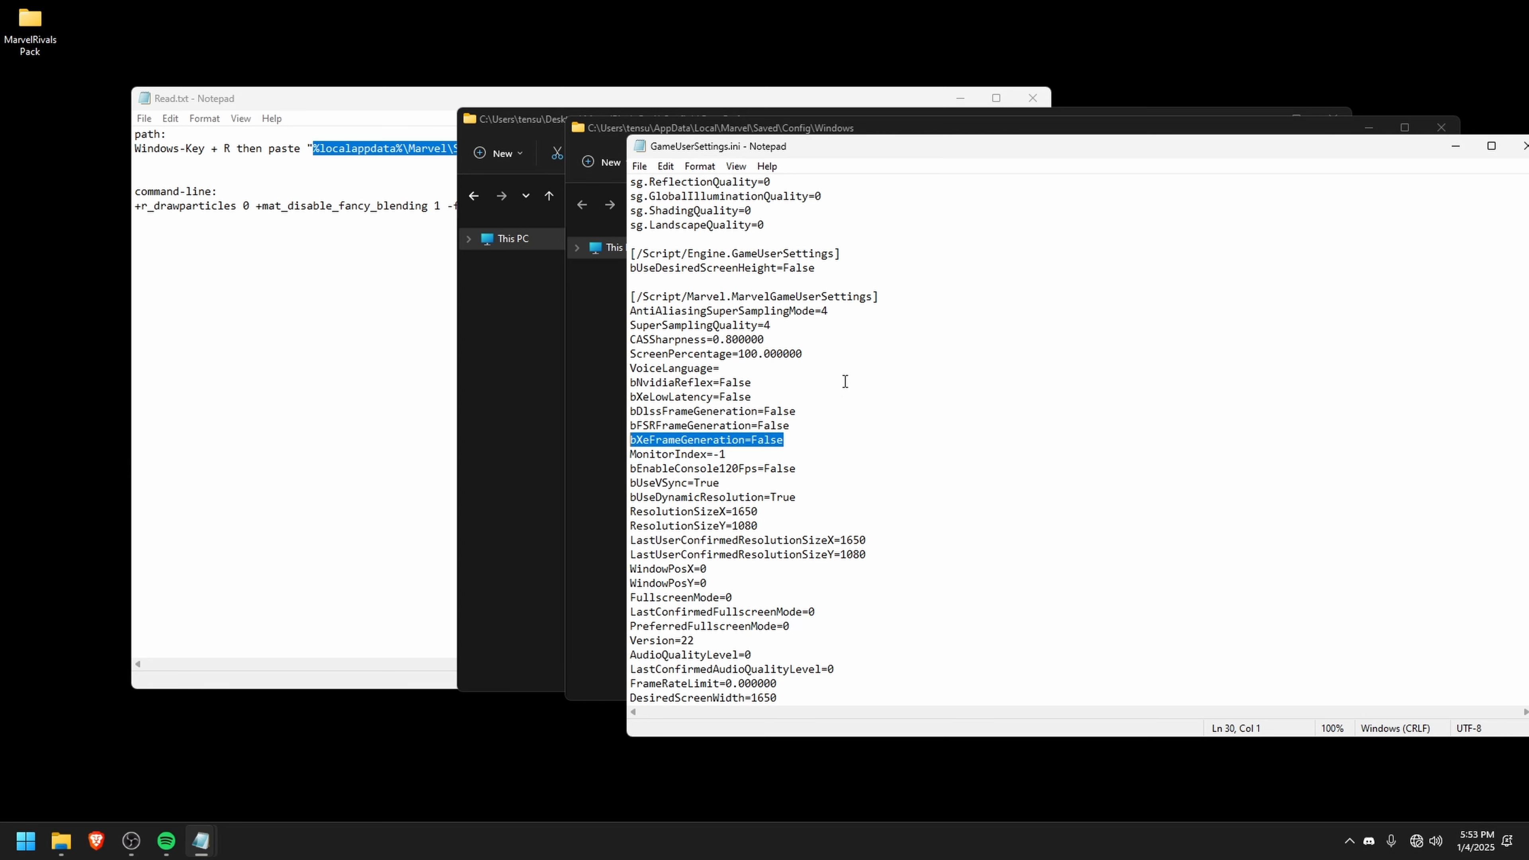
click(777, 344)
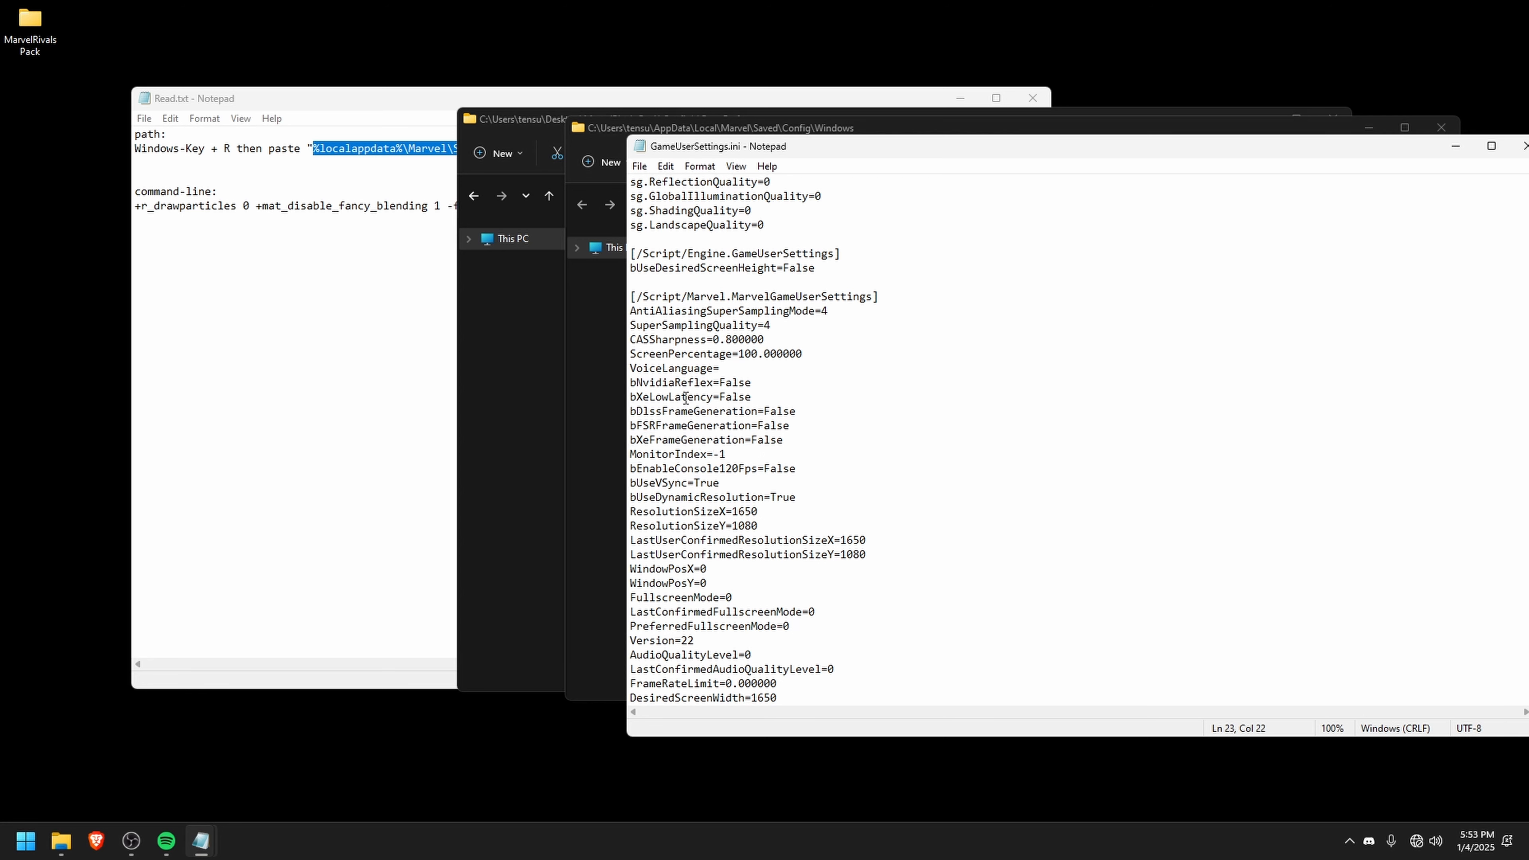
- Check the bNvidiaReflex line and the remaining settings, and close both GameUserSettings.ini and the game's config folder
drag(629, 383, 752, 383)
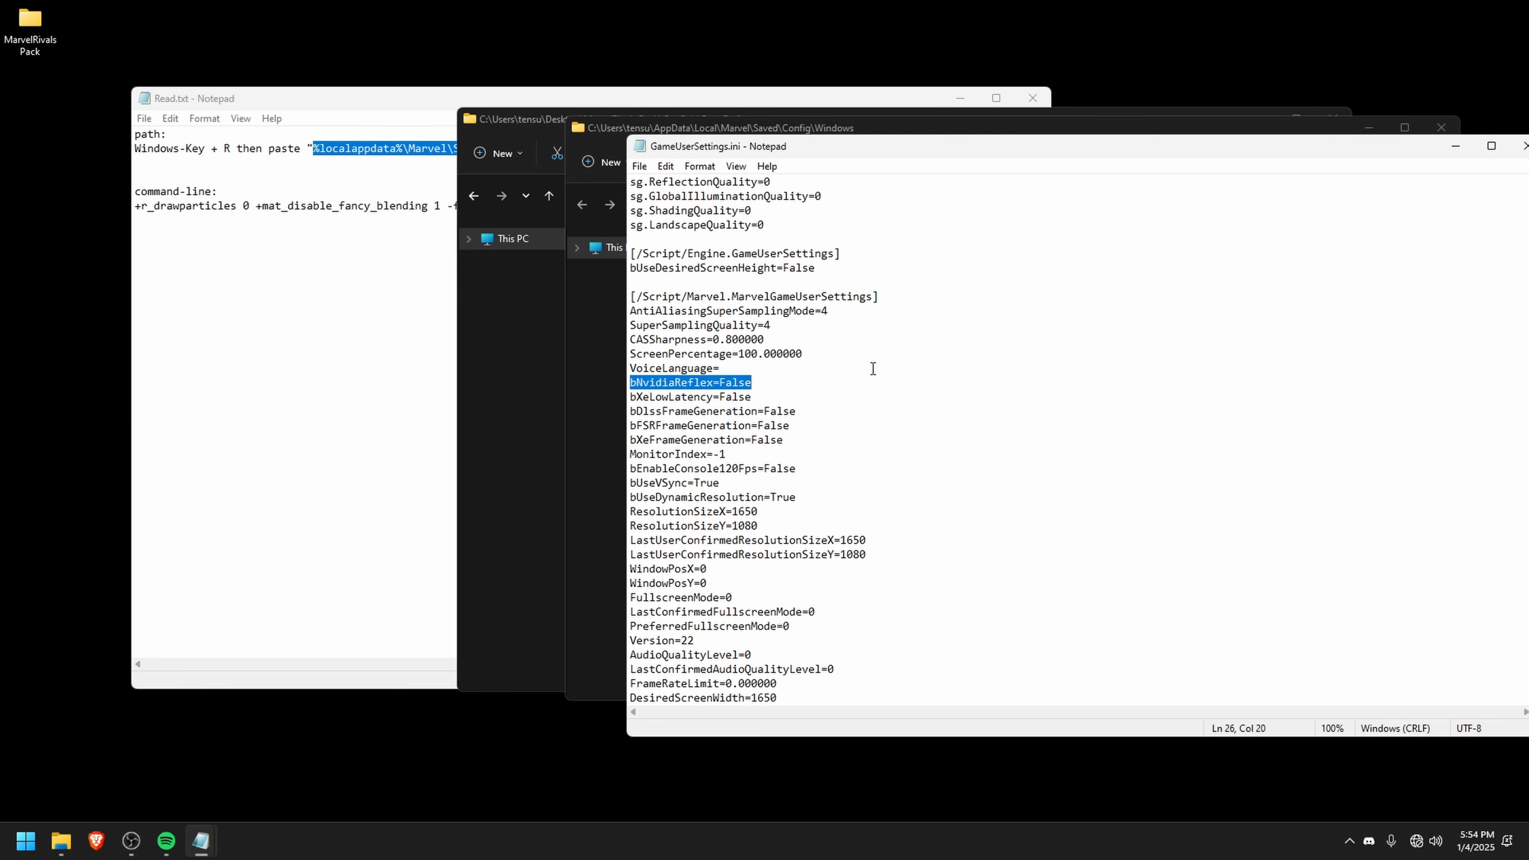
drag(800, 154, 669, 142)
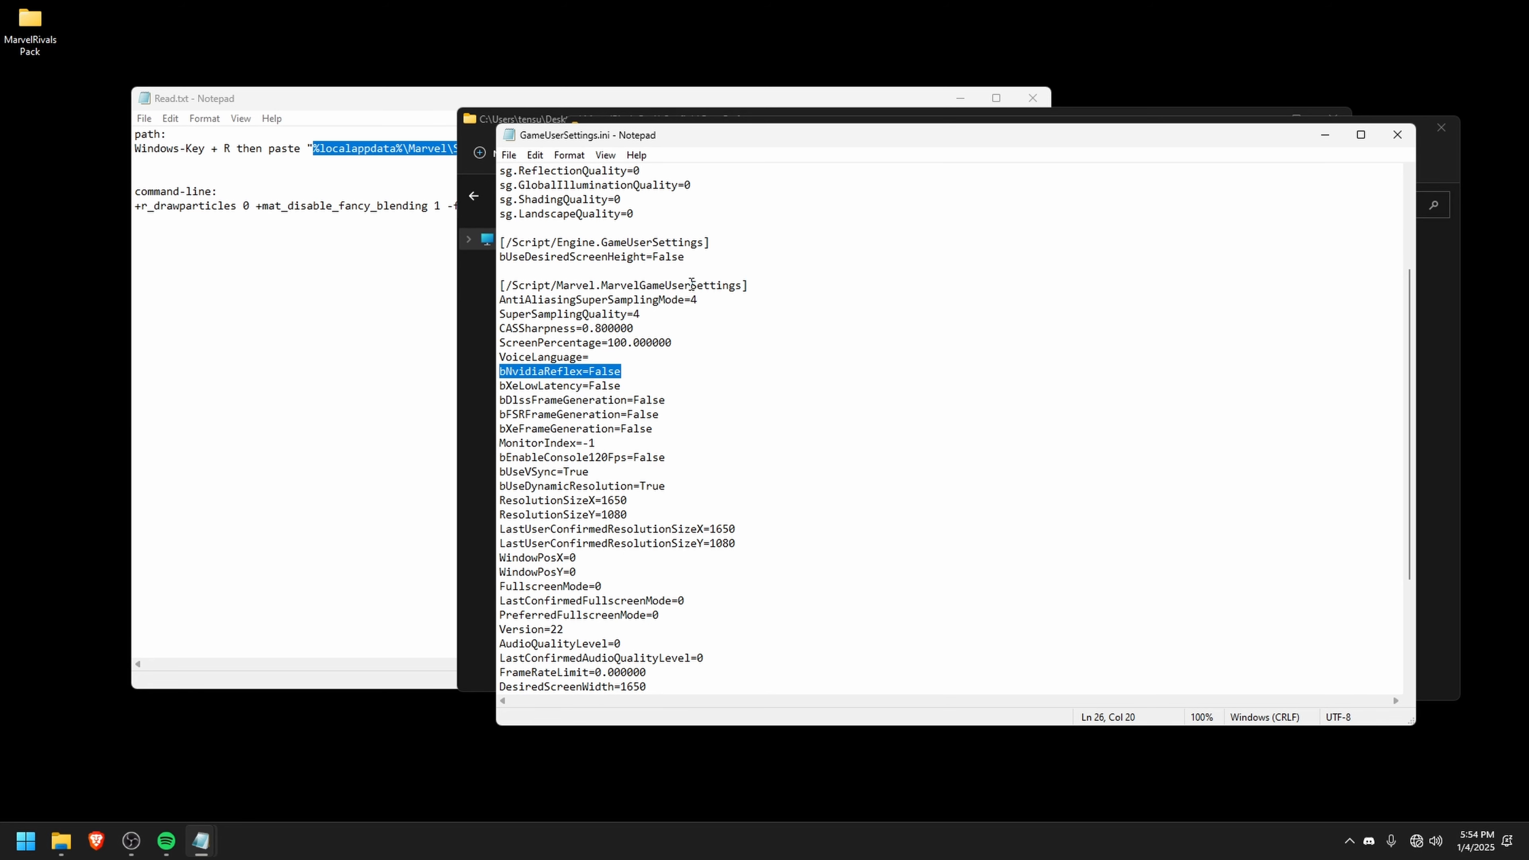
scroll(702, 303, up, 3)
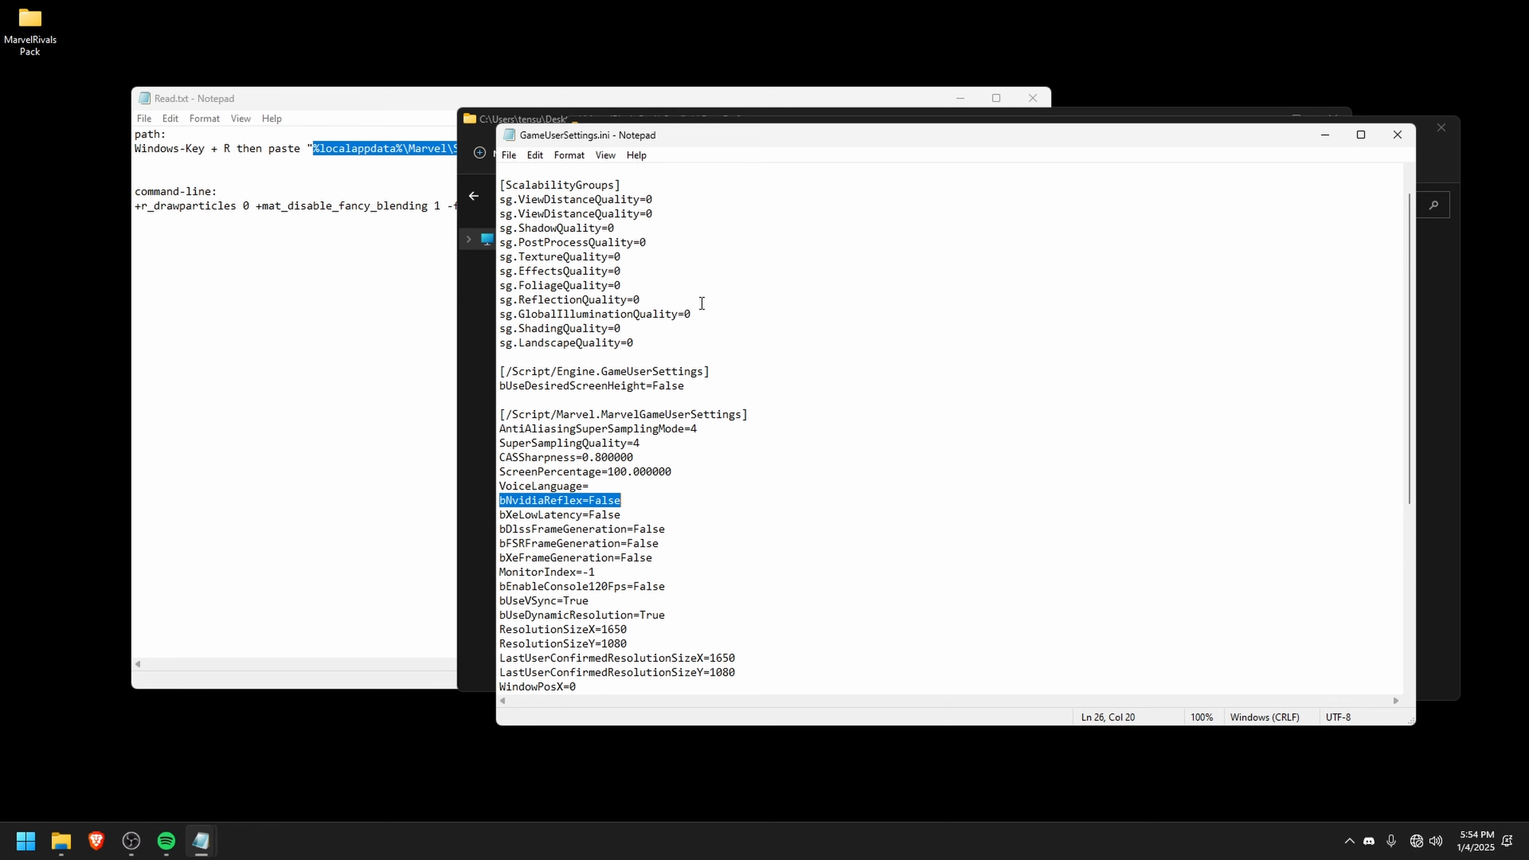
scroll(693, 215, down, 8)
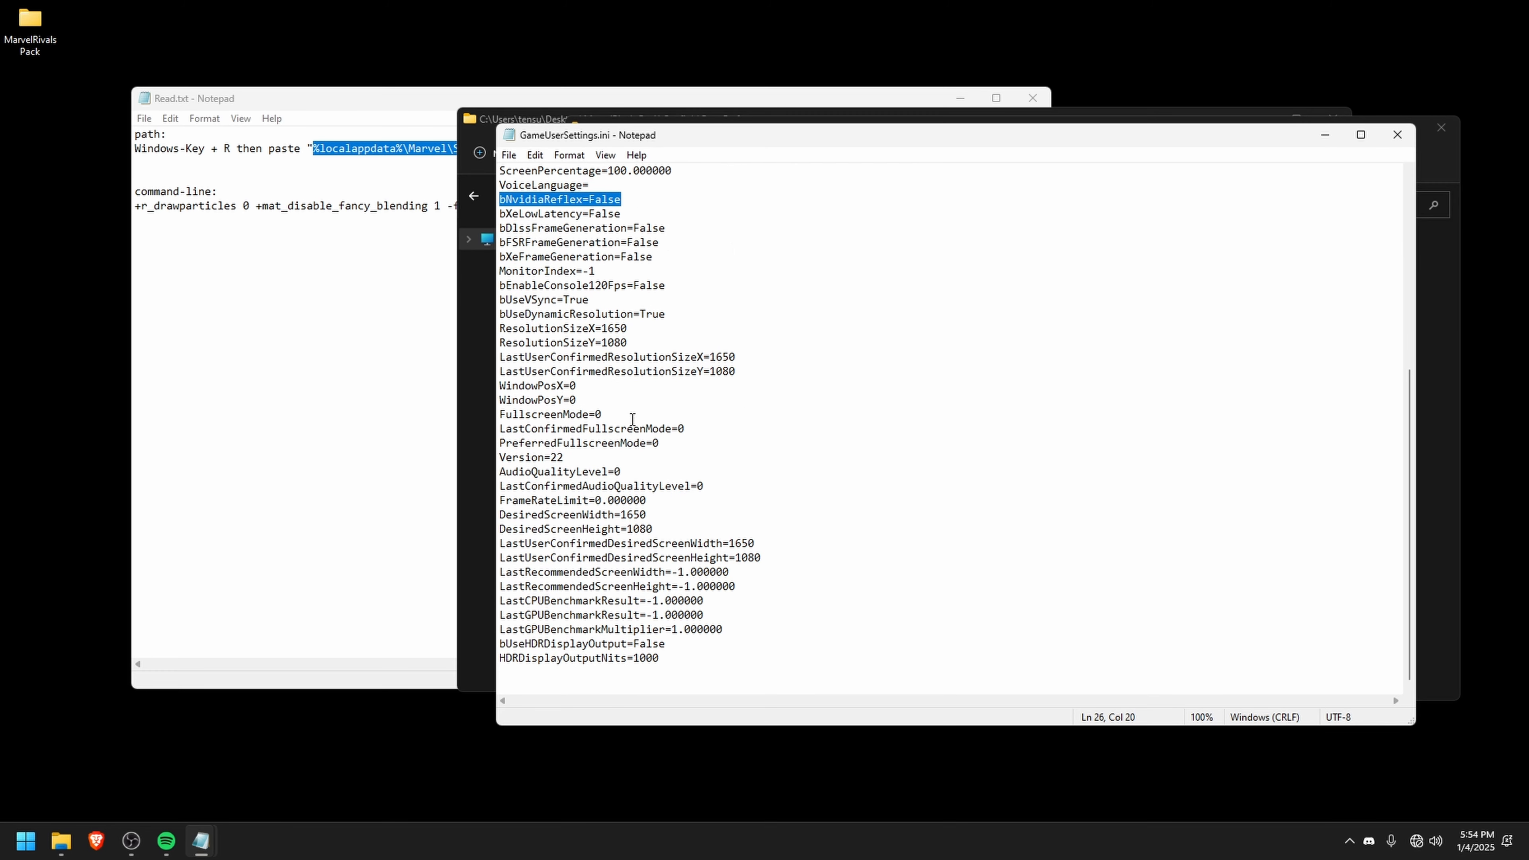
click(1397, 135)
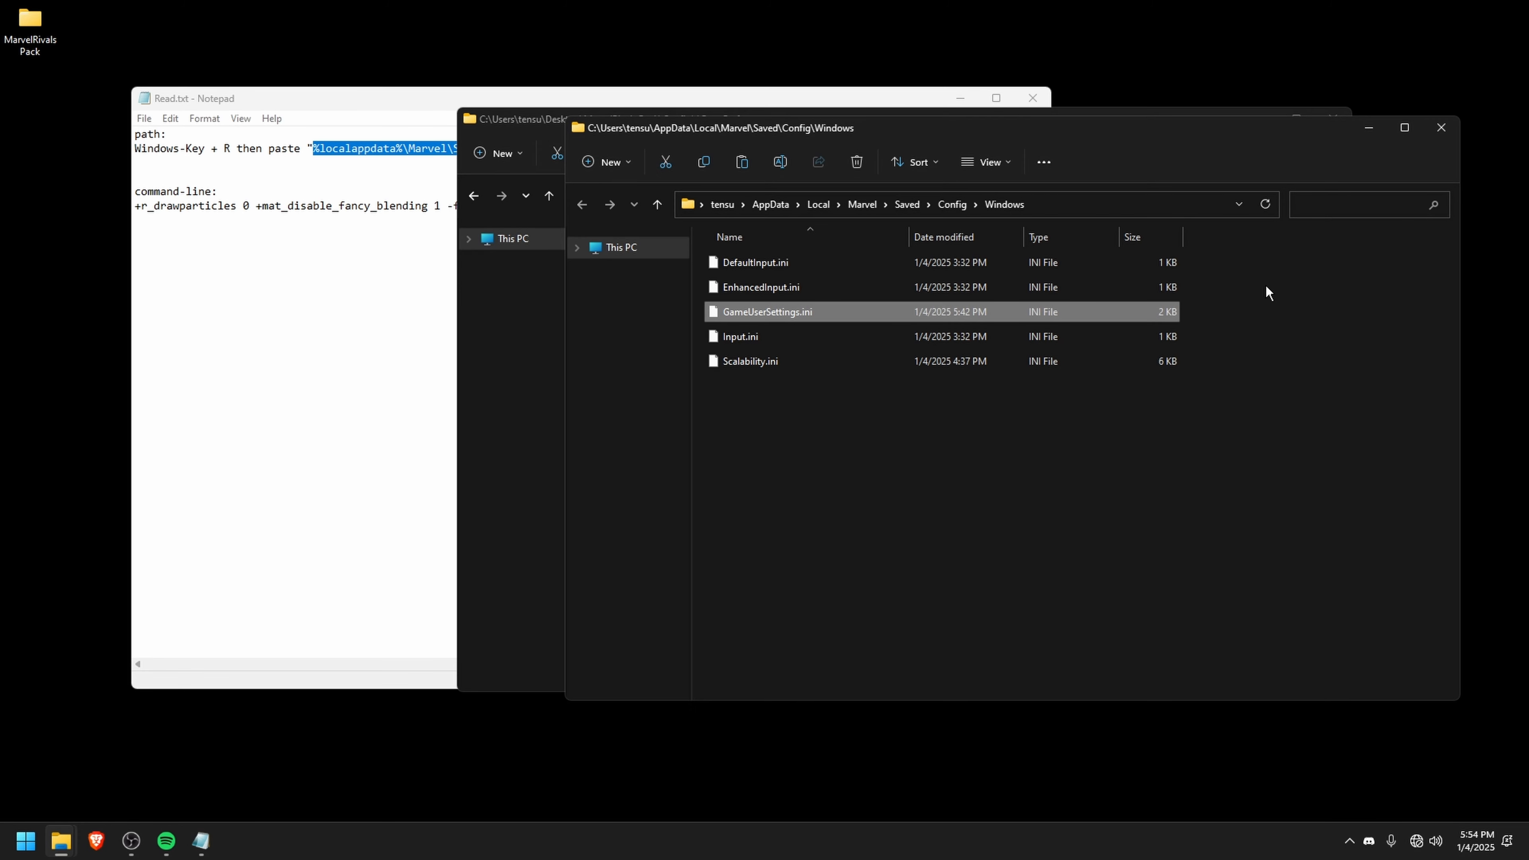
click(1441, 129)
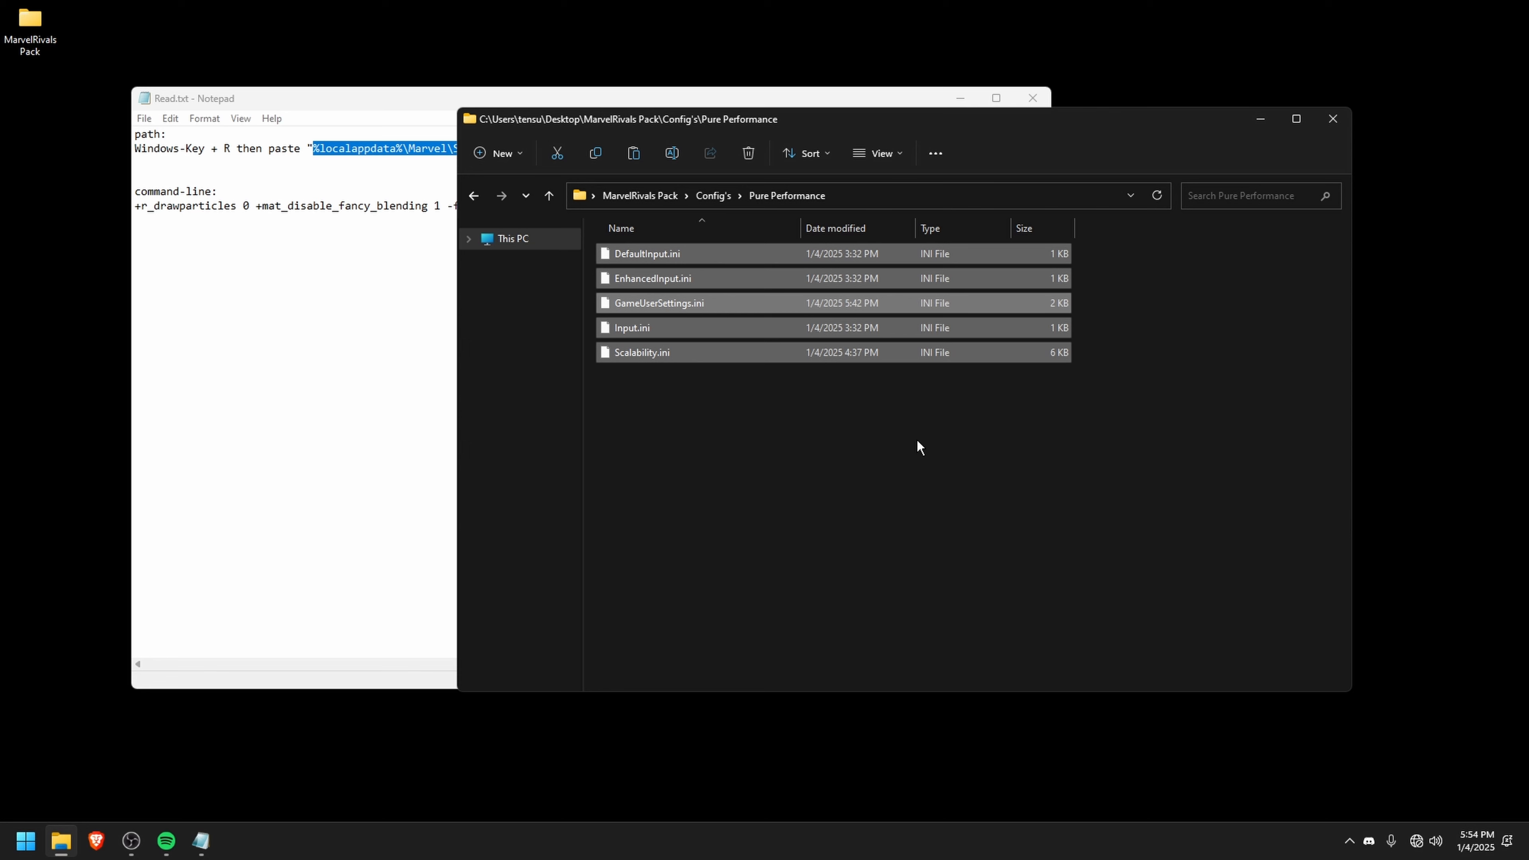
- Return to the Config's folder and select the full command-line arguments line in the open Read.txt
click(476, 196)
click(284, 341)
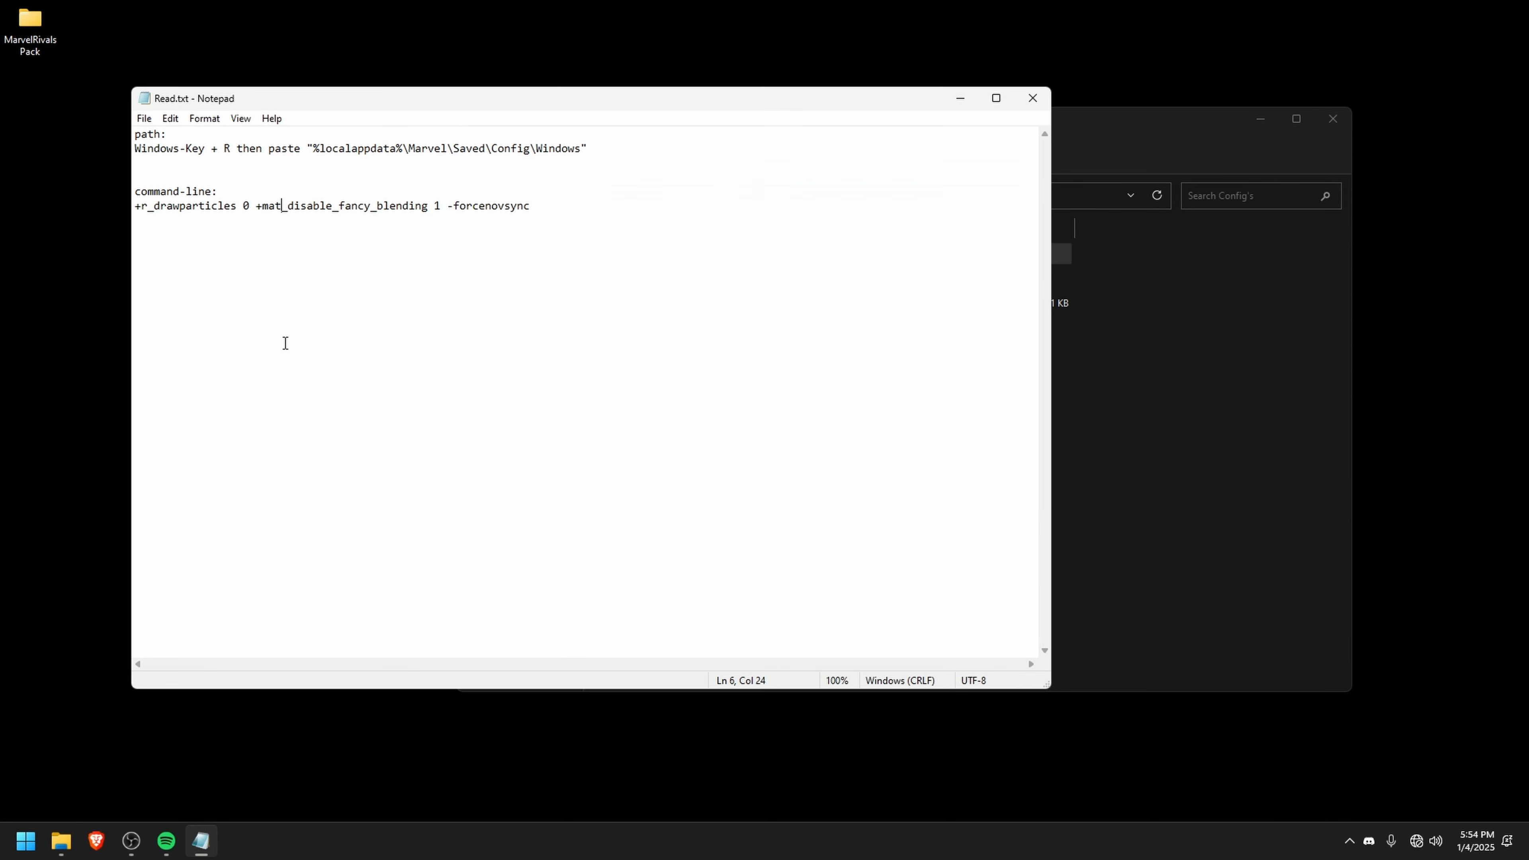
drag(534, 206, 132, 205)
- Launch the Epic Games Launcher and open its settings page
click(25, 840)
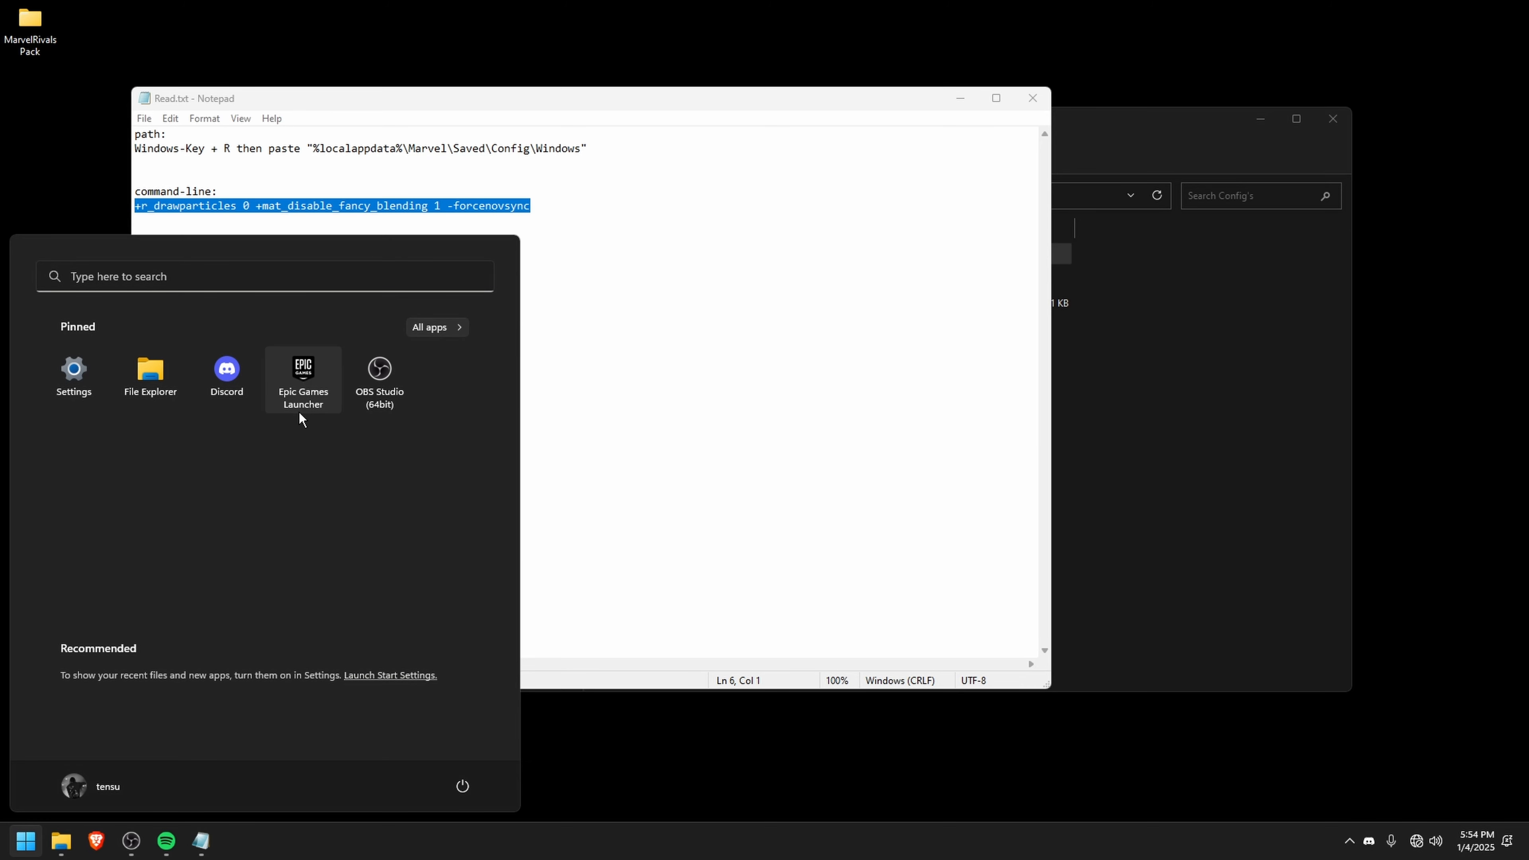
click(304, 386)
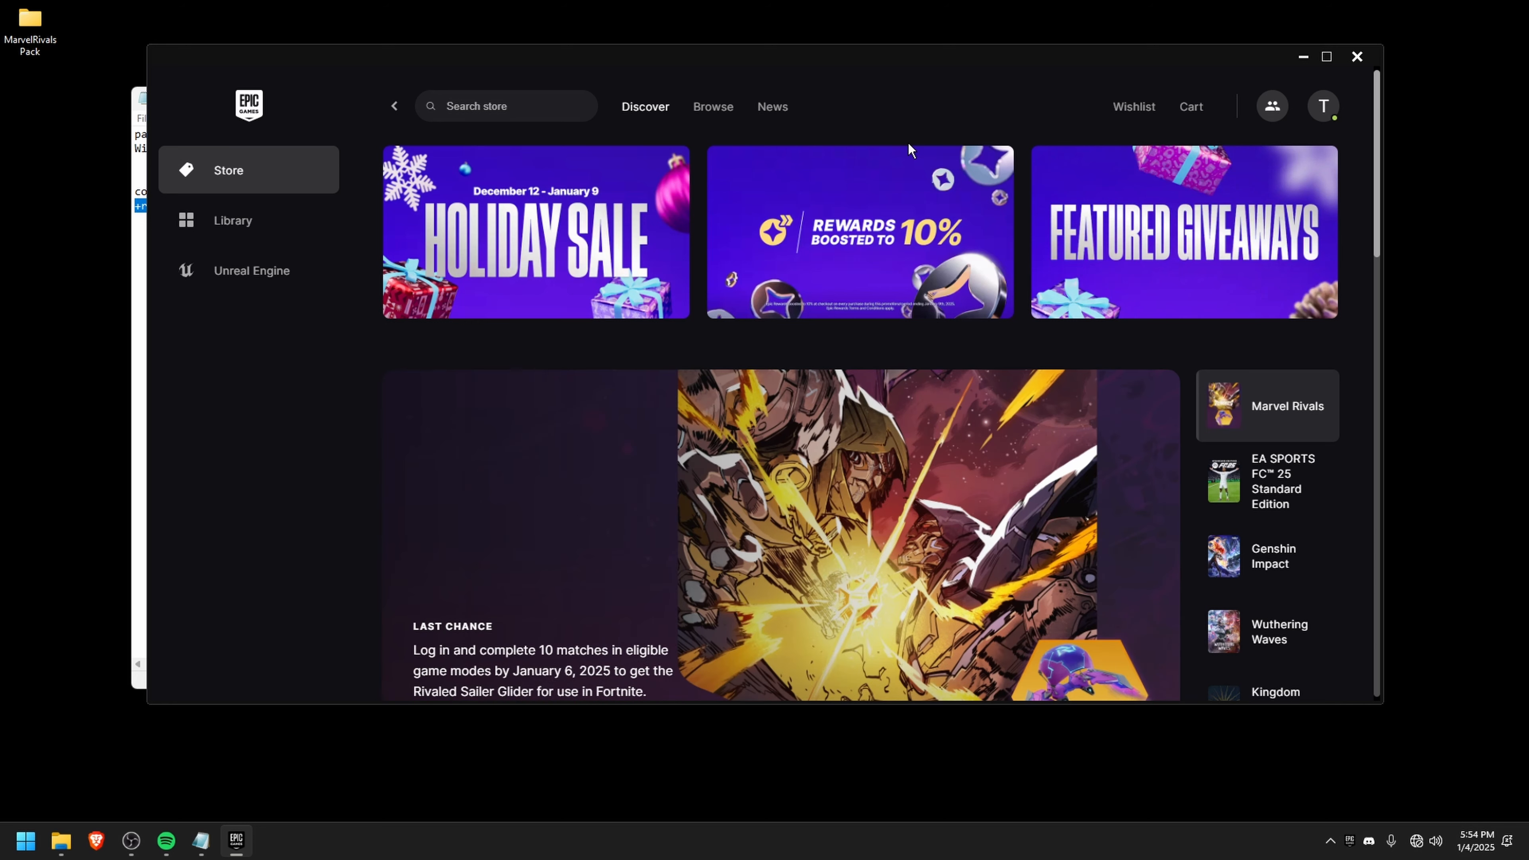
click(1323, 106)
click(1110, 405)
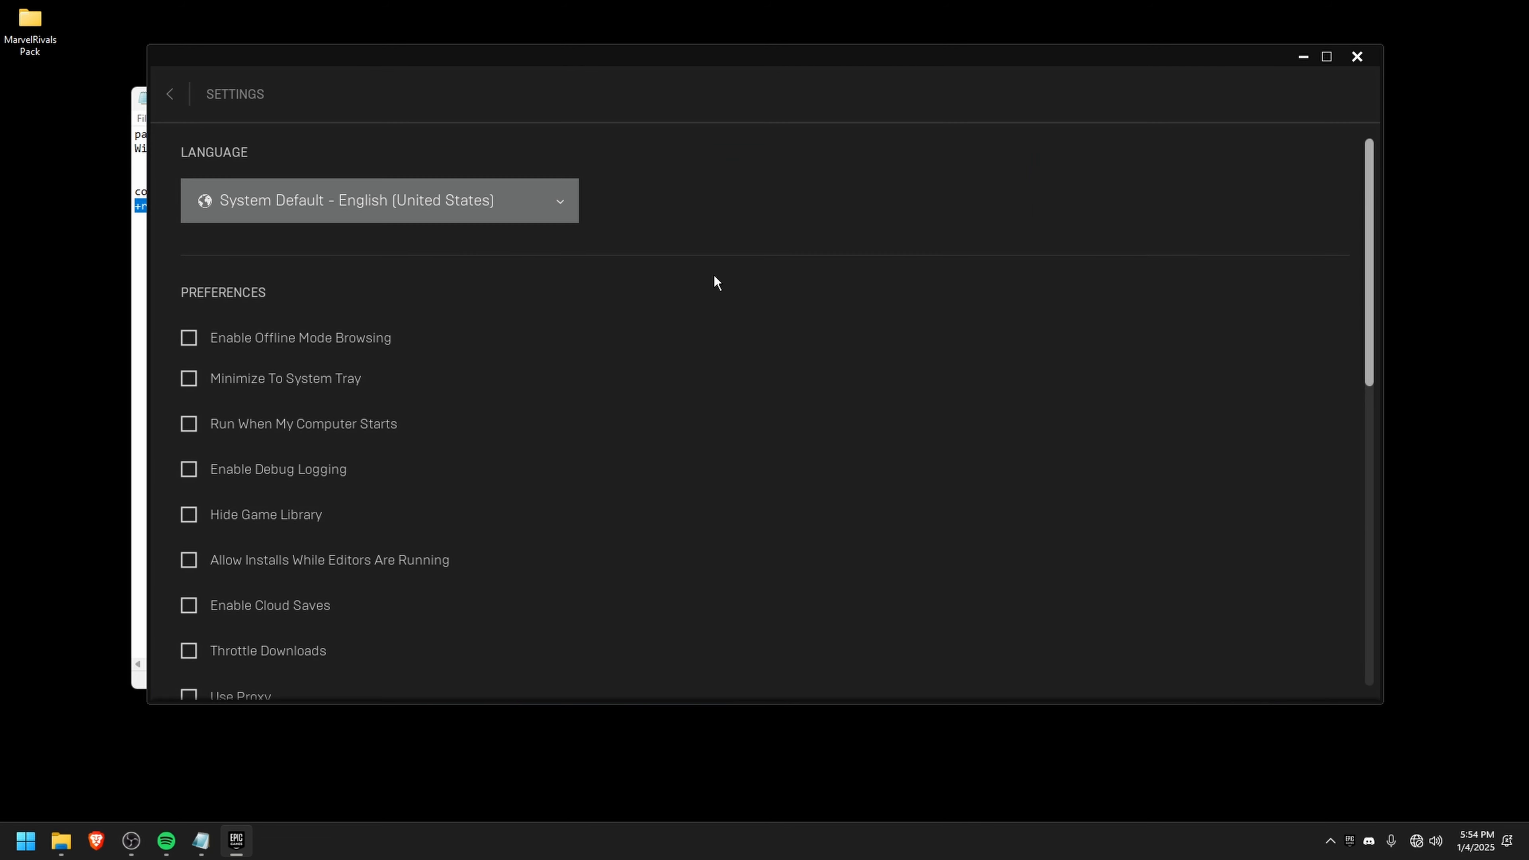
- Expand Marvel Rivals under Manage Games and select the text of its Additional Command Line Arguments to check it
scroll(228, 195, down, 1)
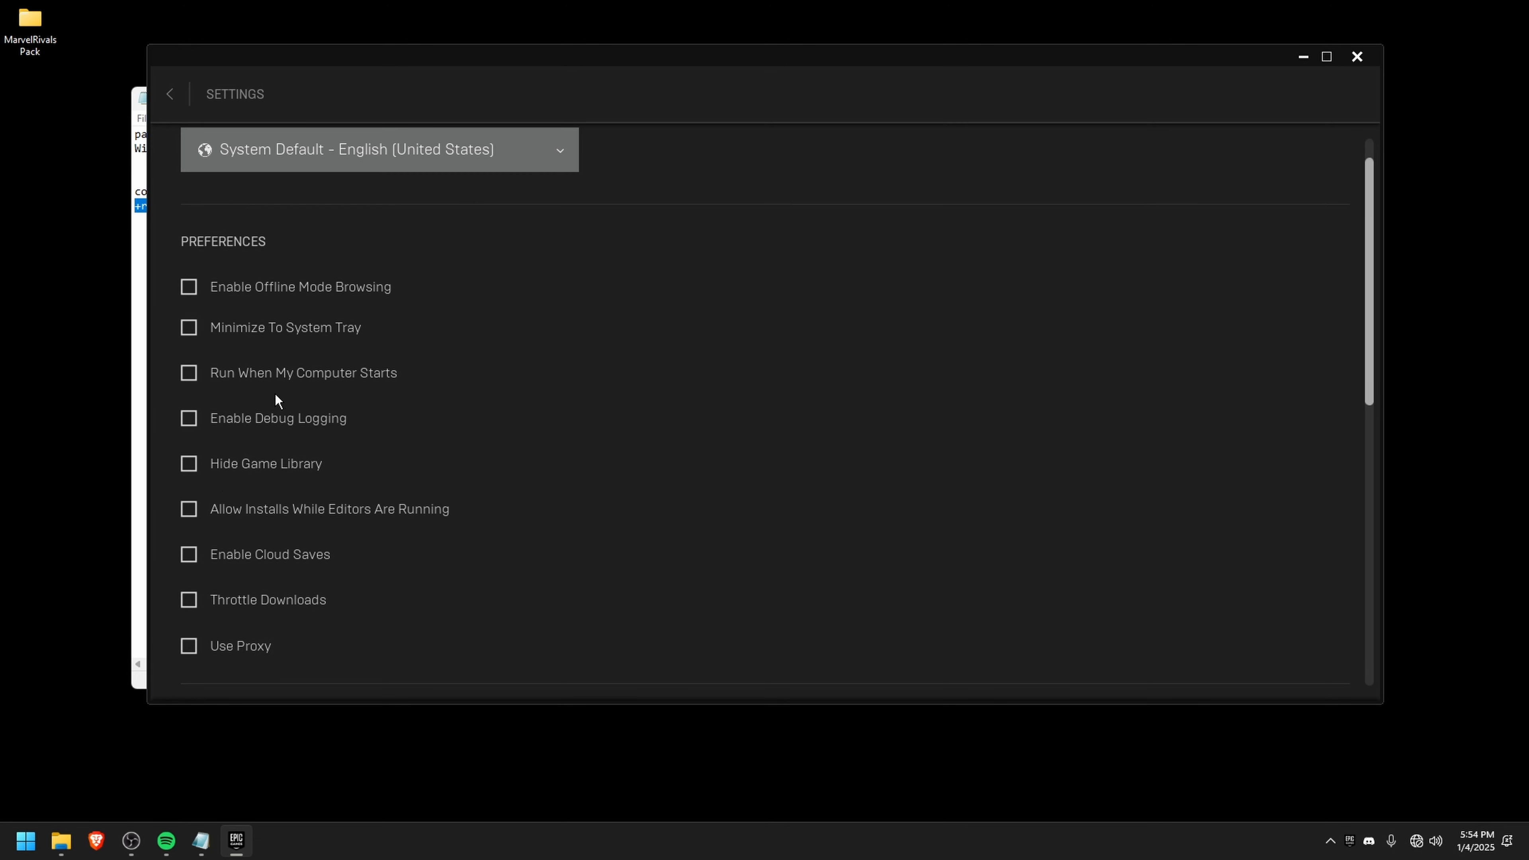
scroll(481, 382, down, 2)
scroll(480, 383, down, 1)
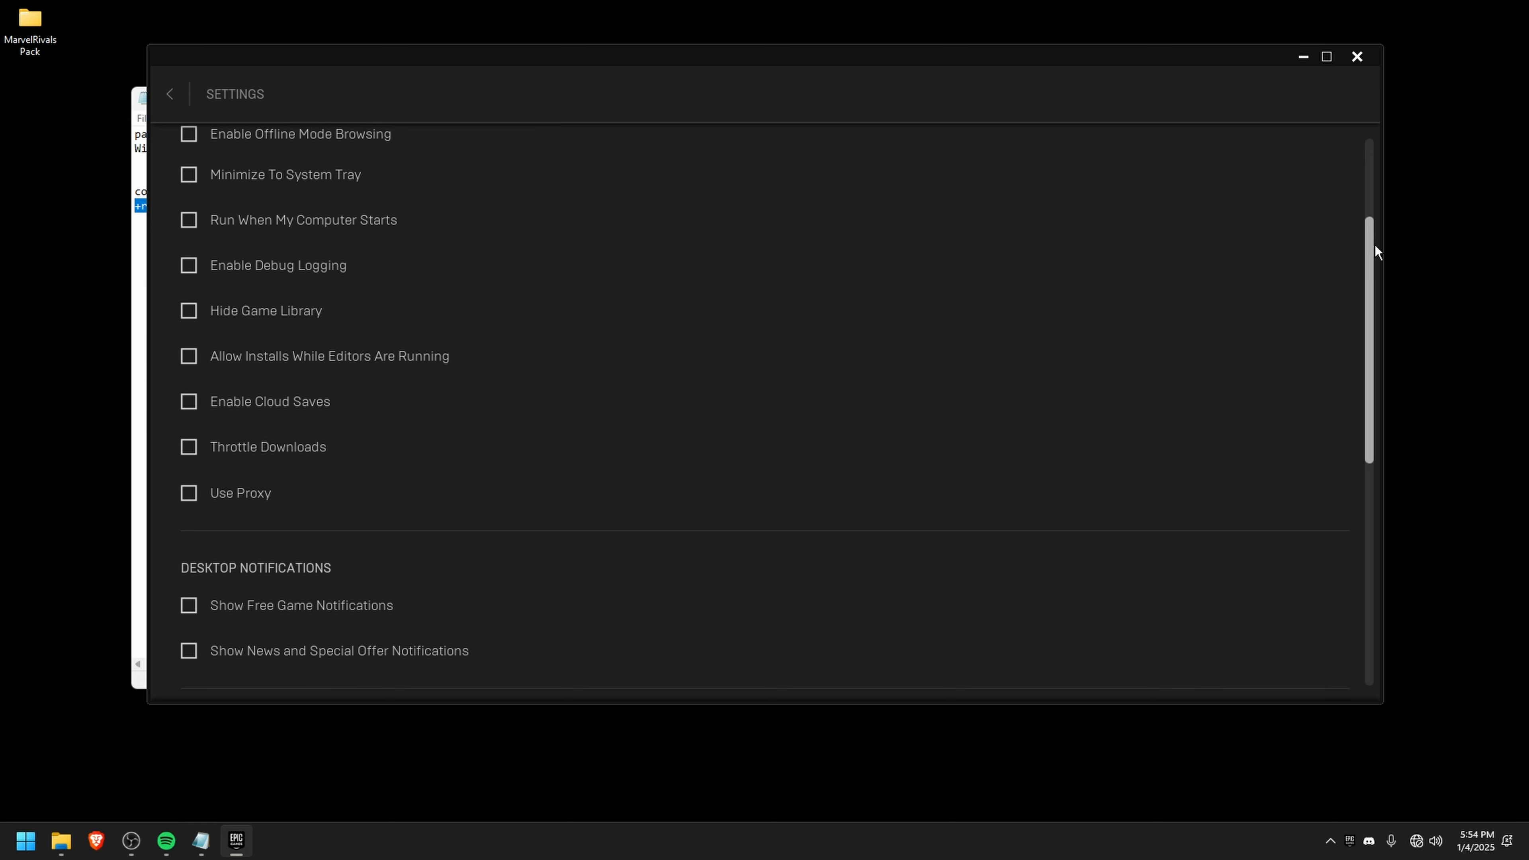
drag(1376, 246, 1393, 458)
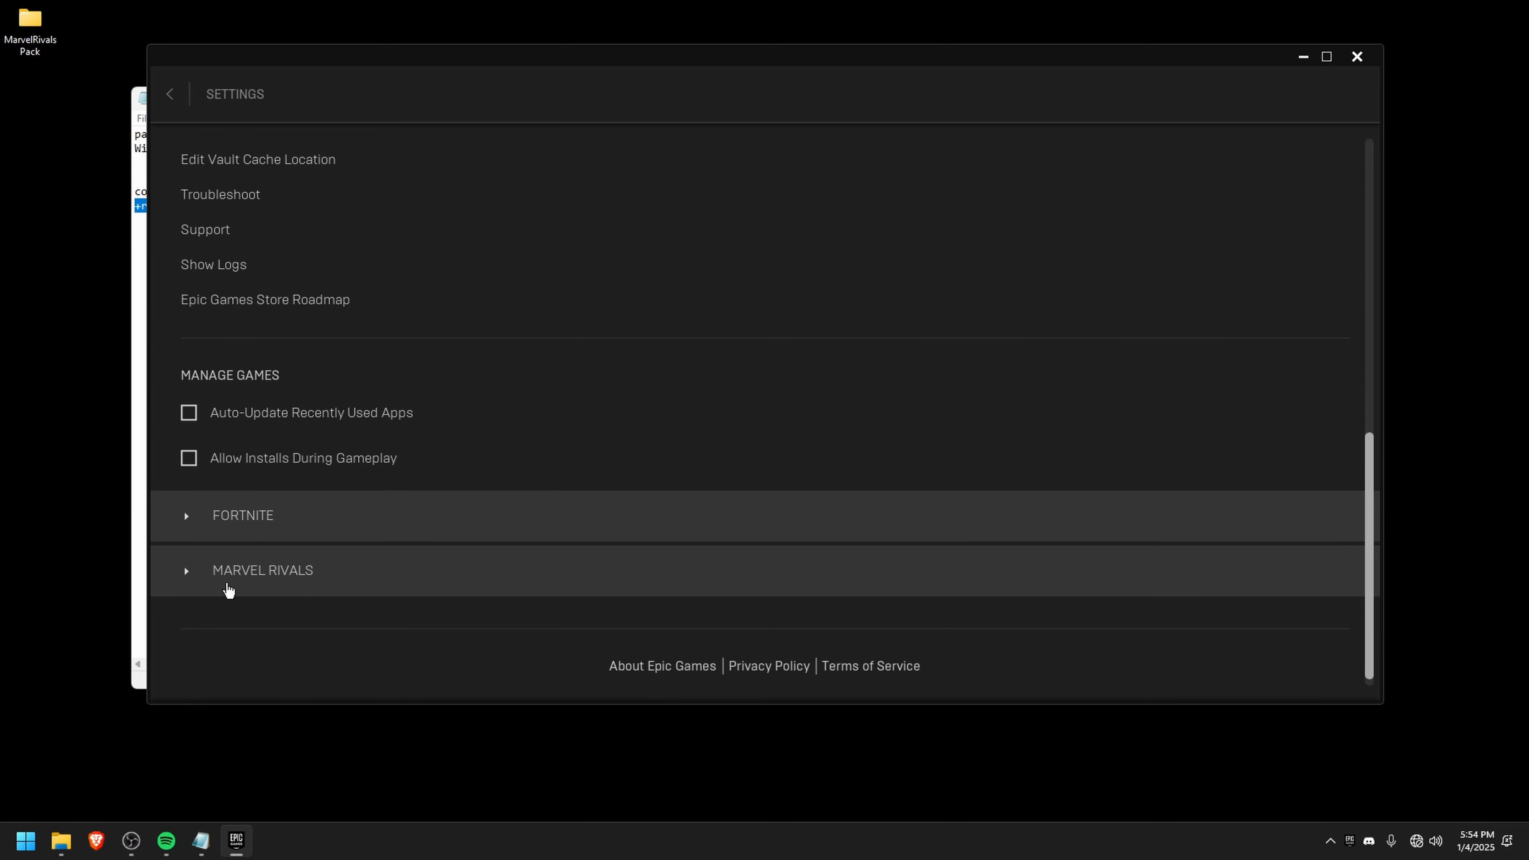
click(208, 578)
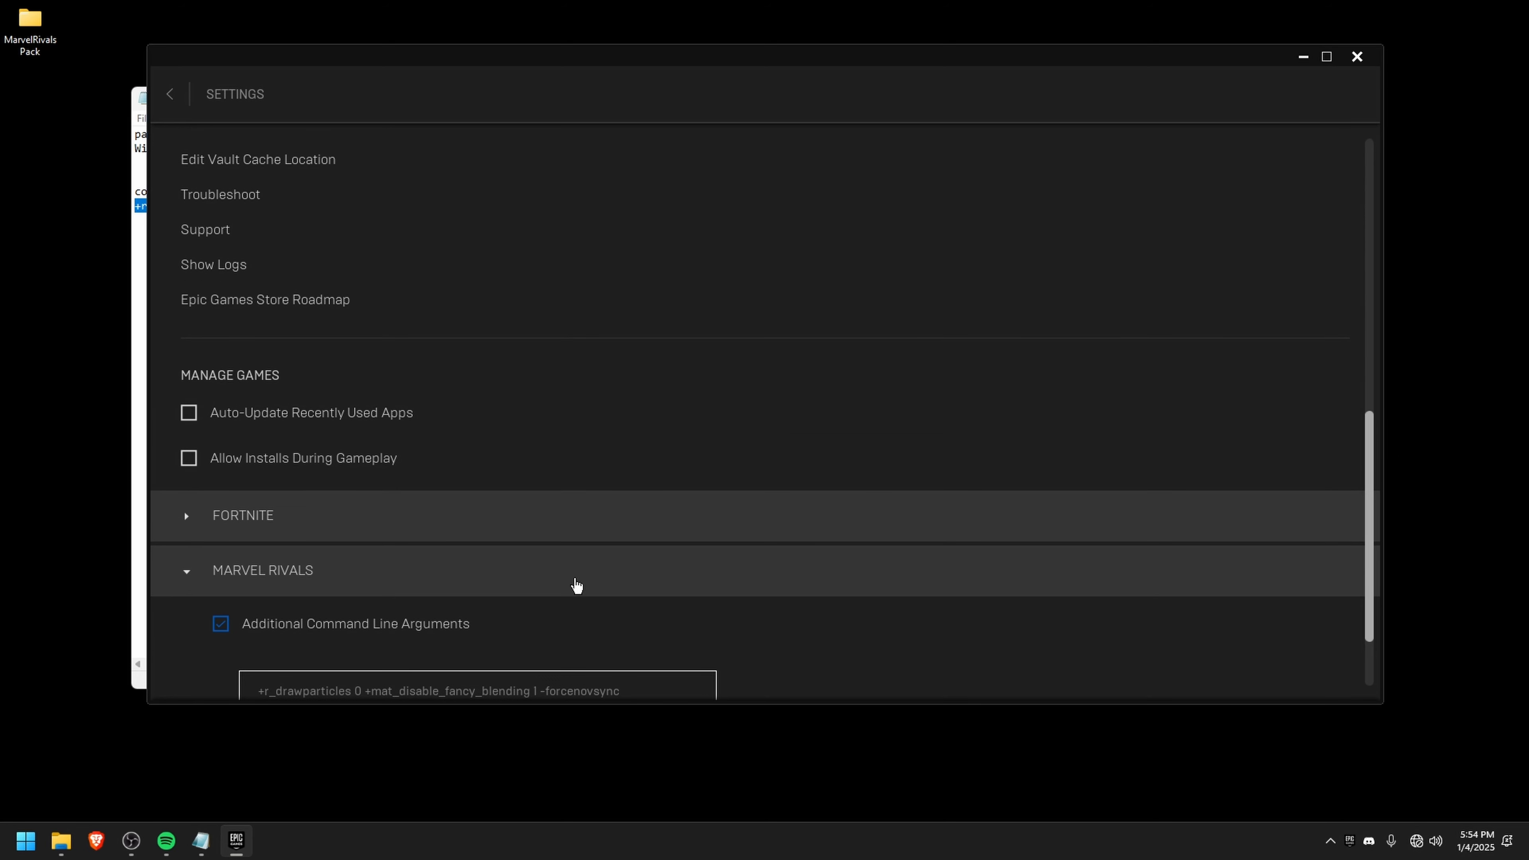
scroll(576, 584, down, 2)
triple_click(654, 596)
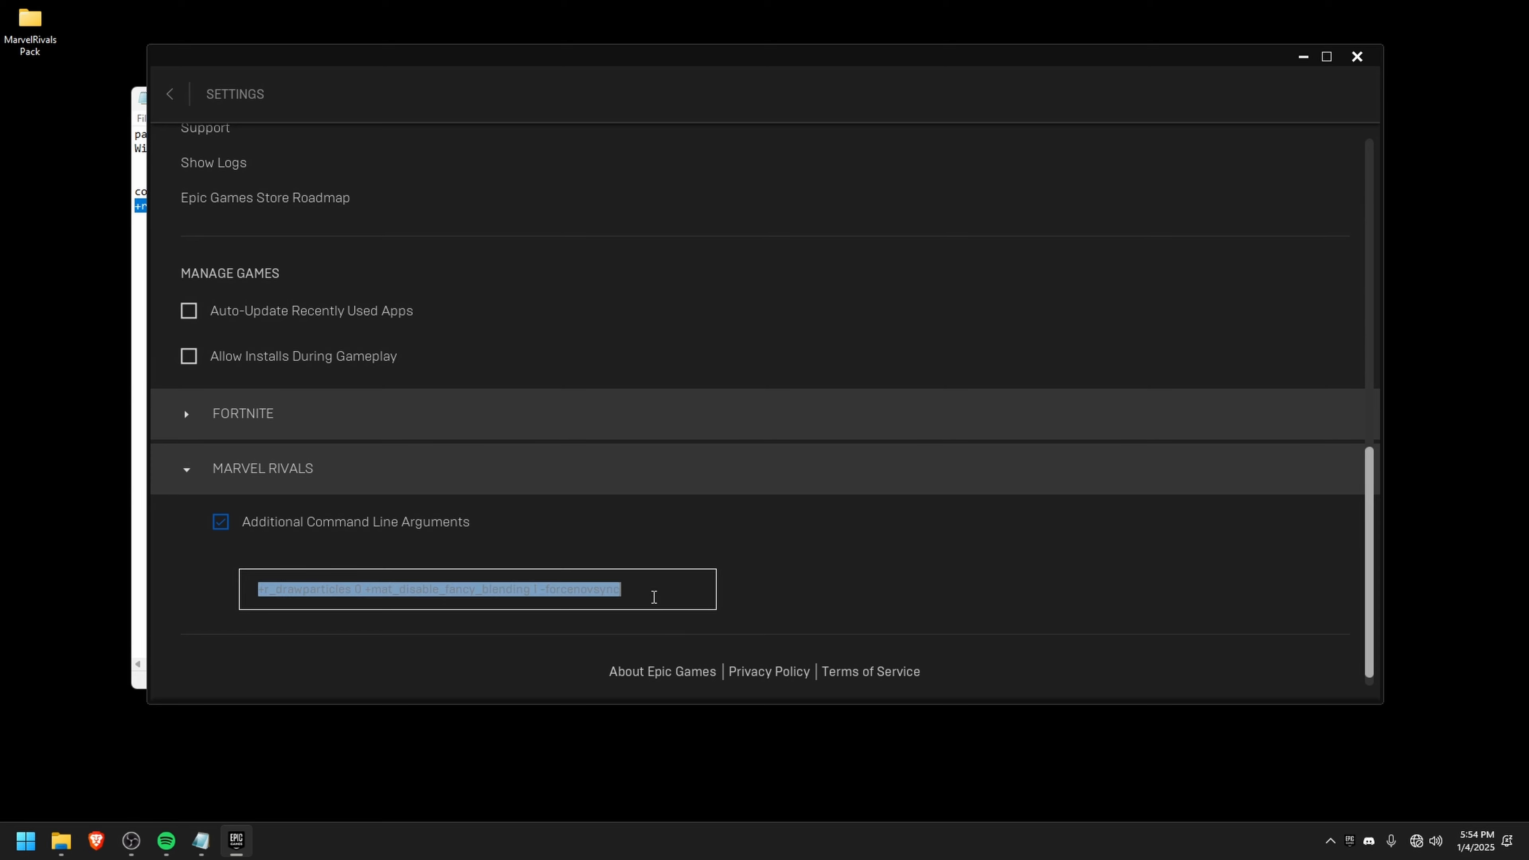
- Collapse the Marvel Rivals section, leave the settings page and close the Epic Games Launcher
click(1014, 596)
click(176, 477)
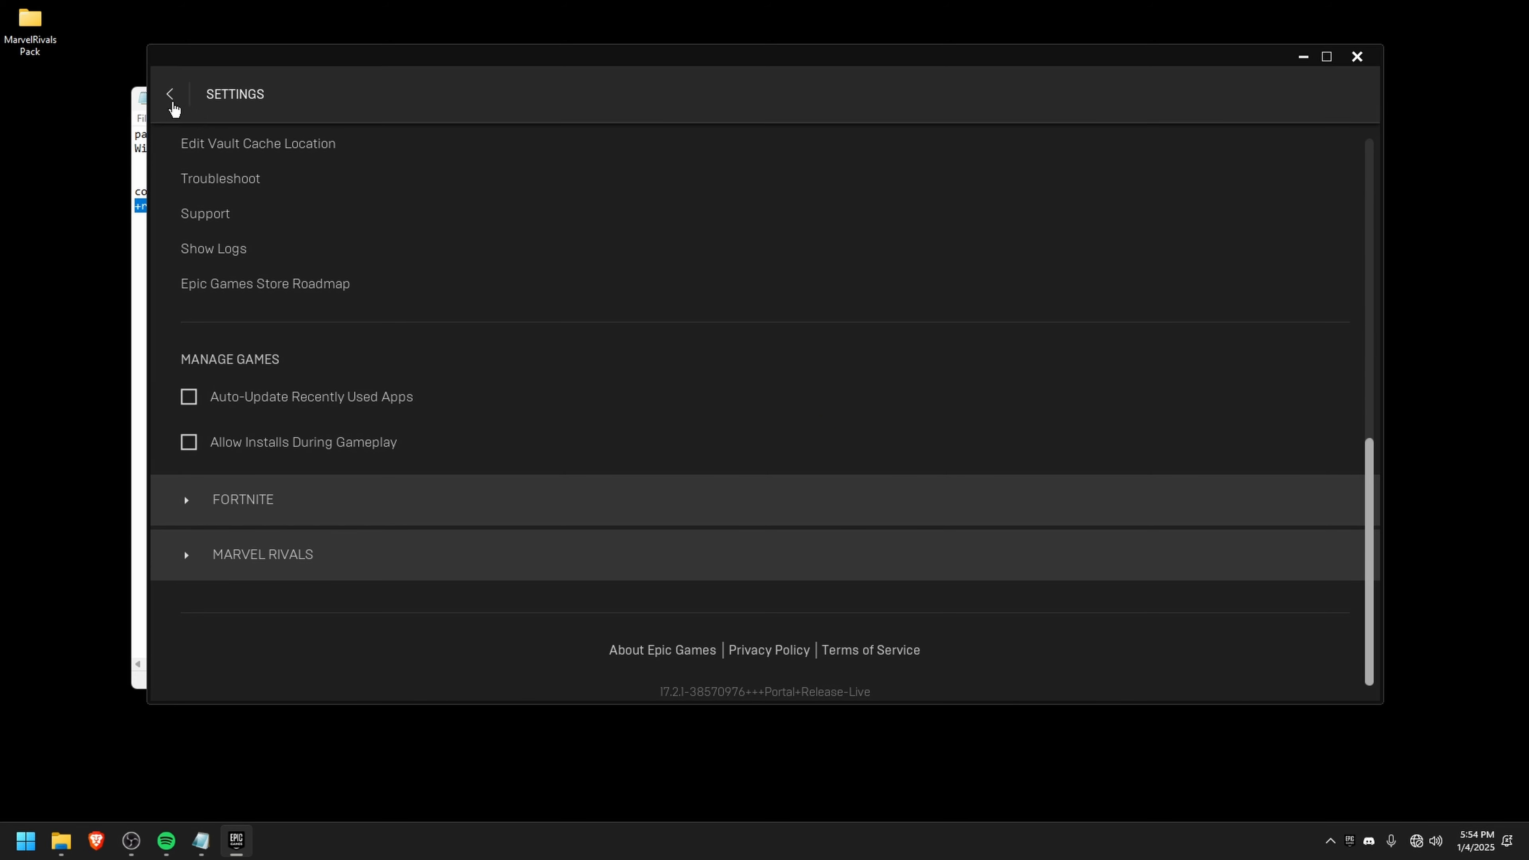
click(171, 96)
click(1357, 56)
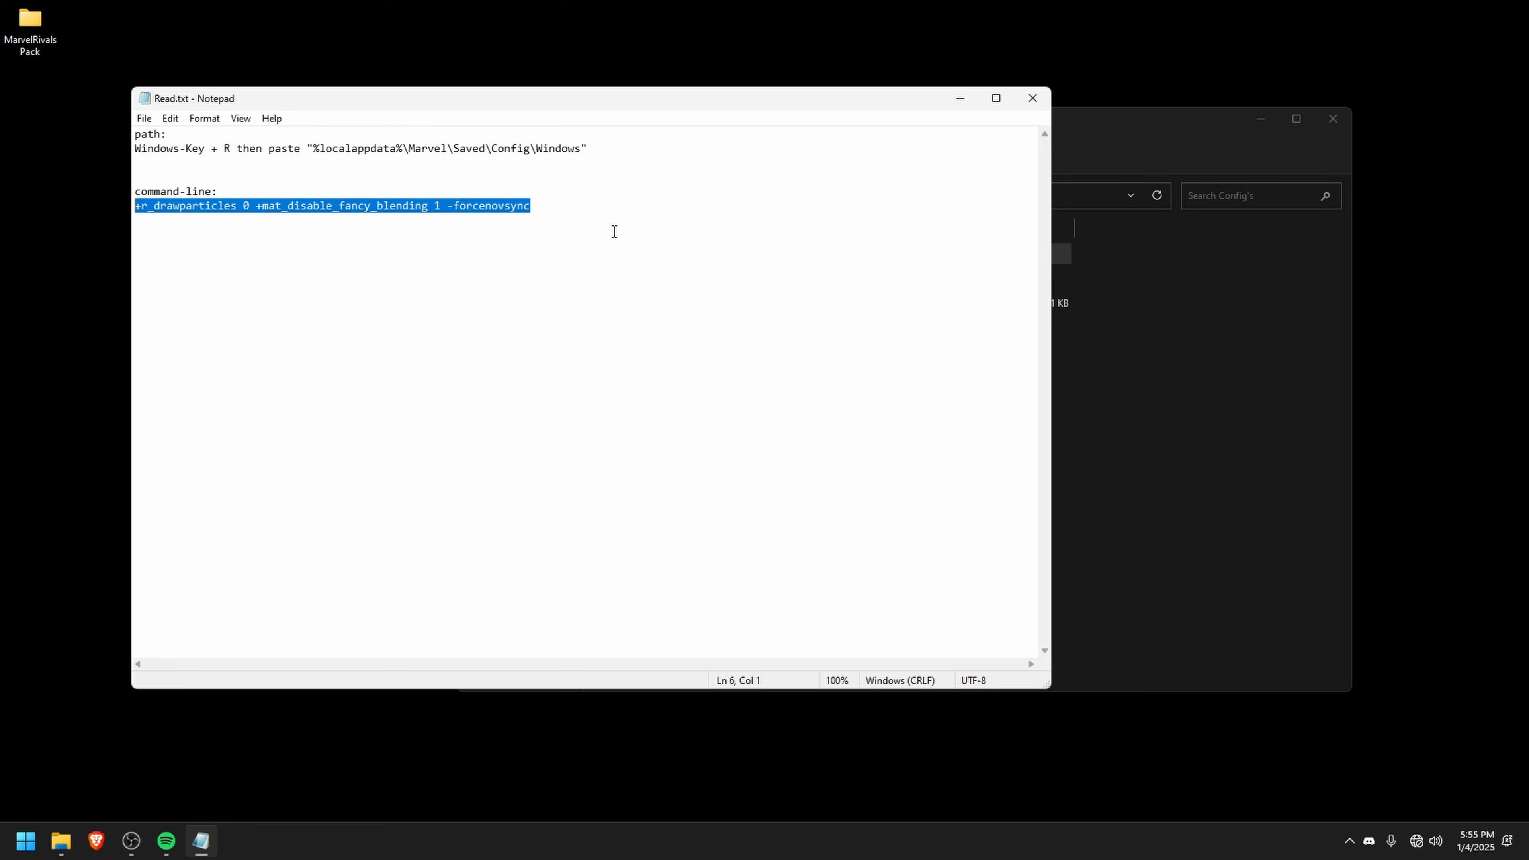
- Close Read.txt and go back to the MarvelRivals Pack folder
click(1032, 98)
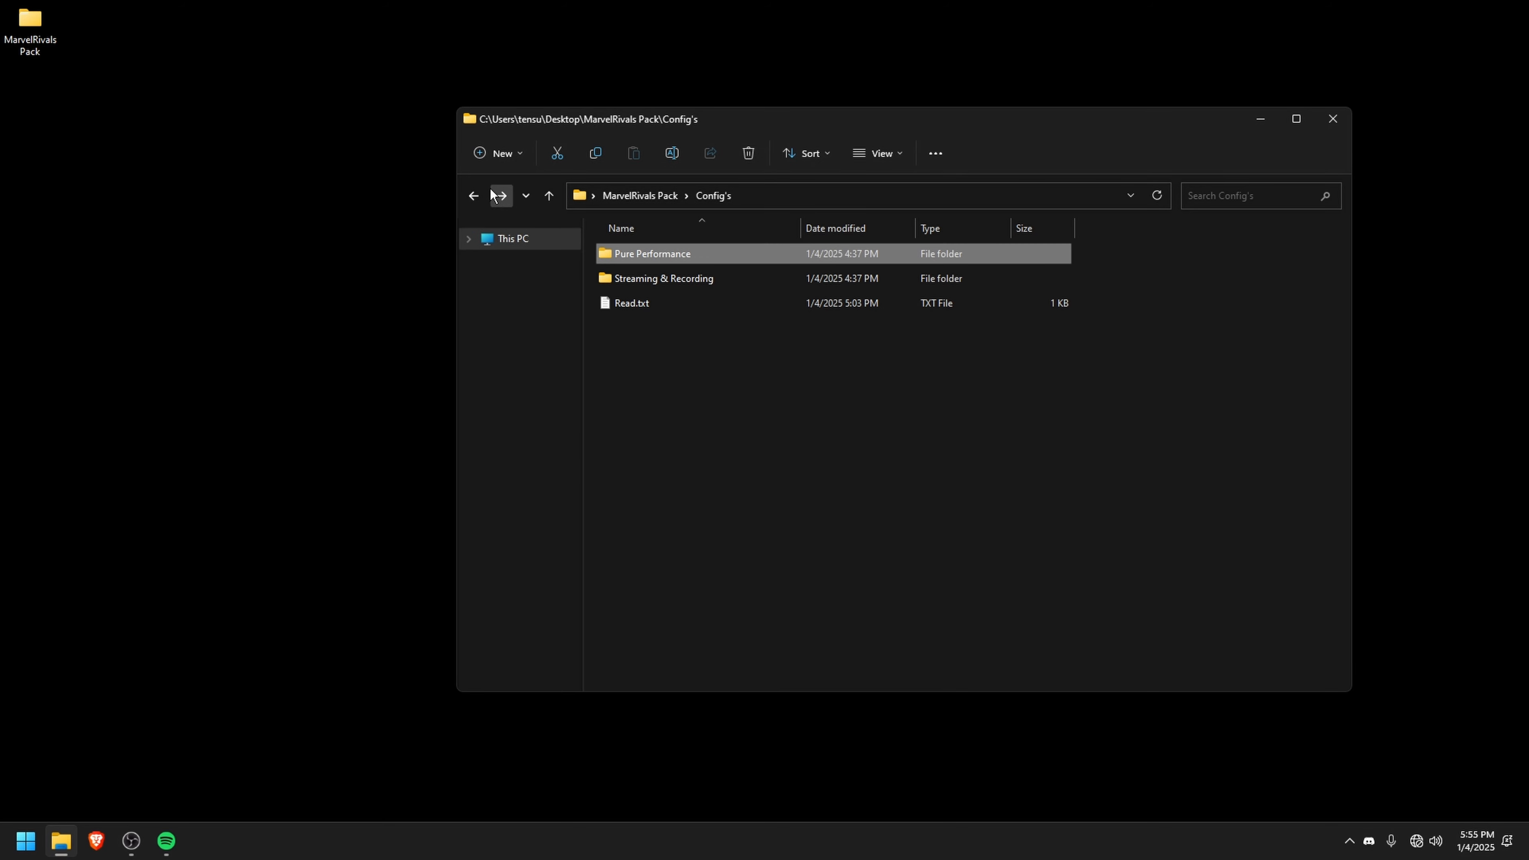
click(473, 195)
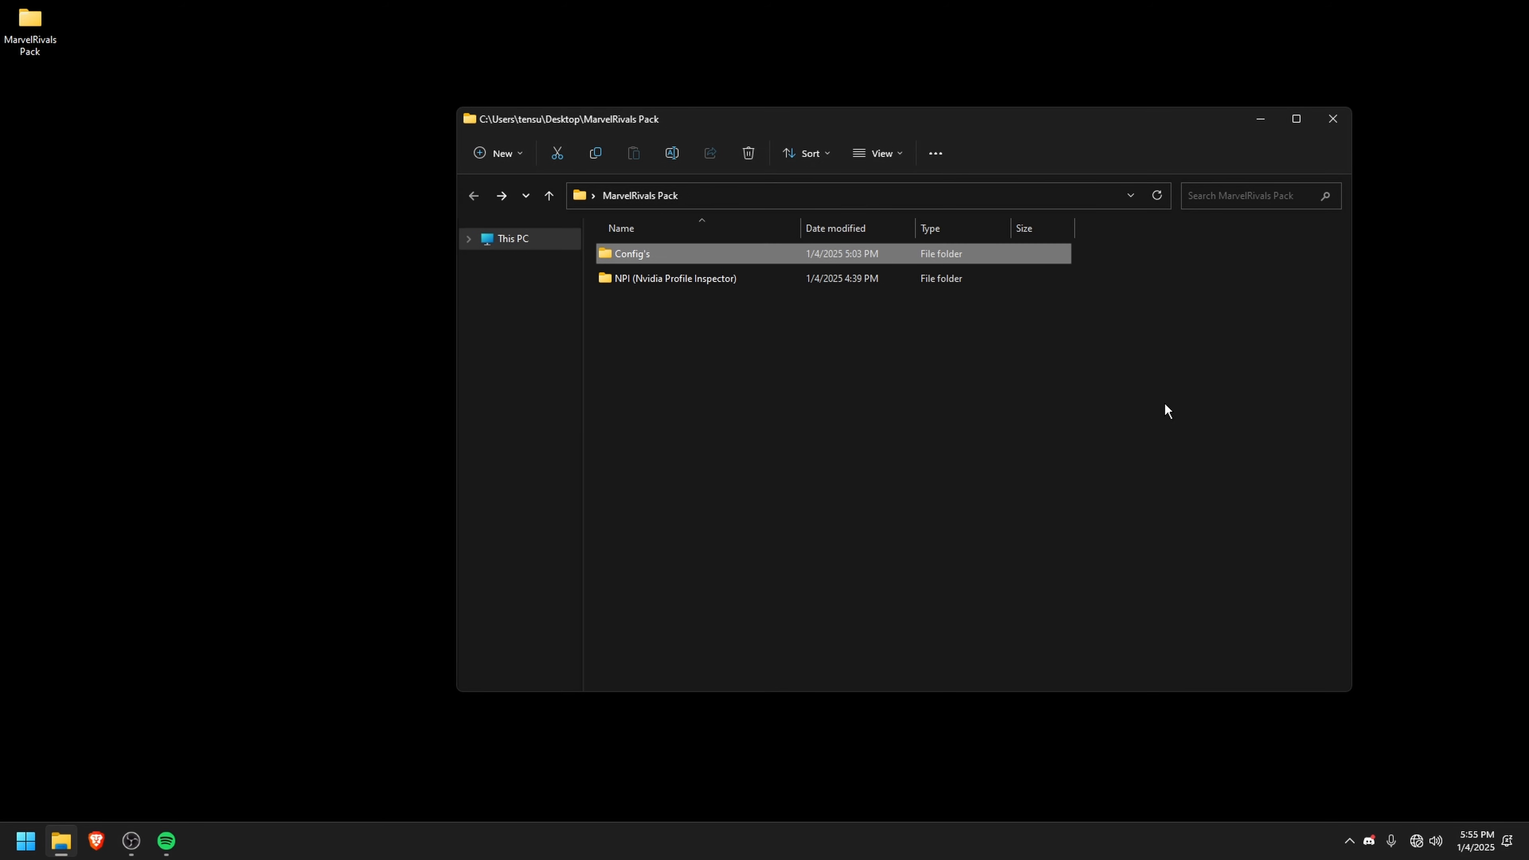